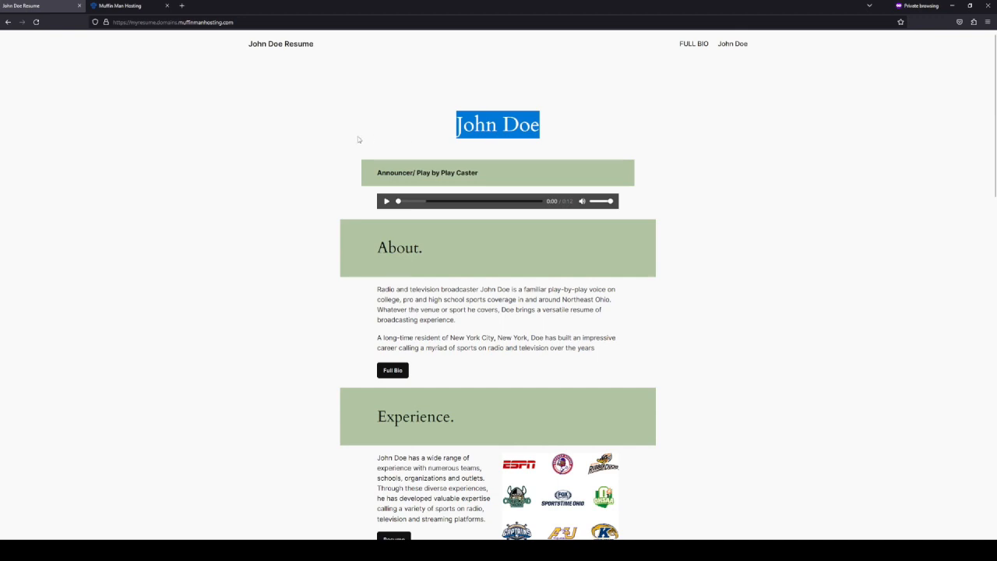
Examine the example resume site's home page from the introduction through the Skills section, including its Full Bio page
drag(305, 163, 589, 174)
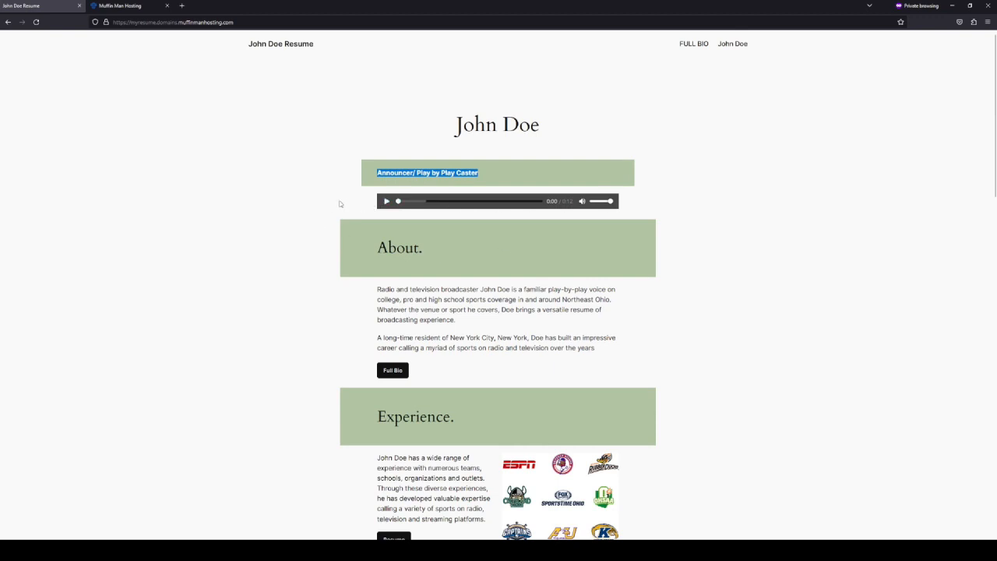
scroll(300, 196, down, 3)
click(393, 171)
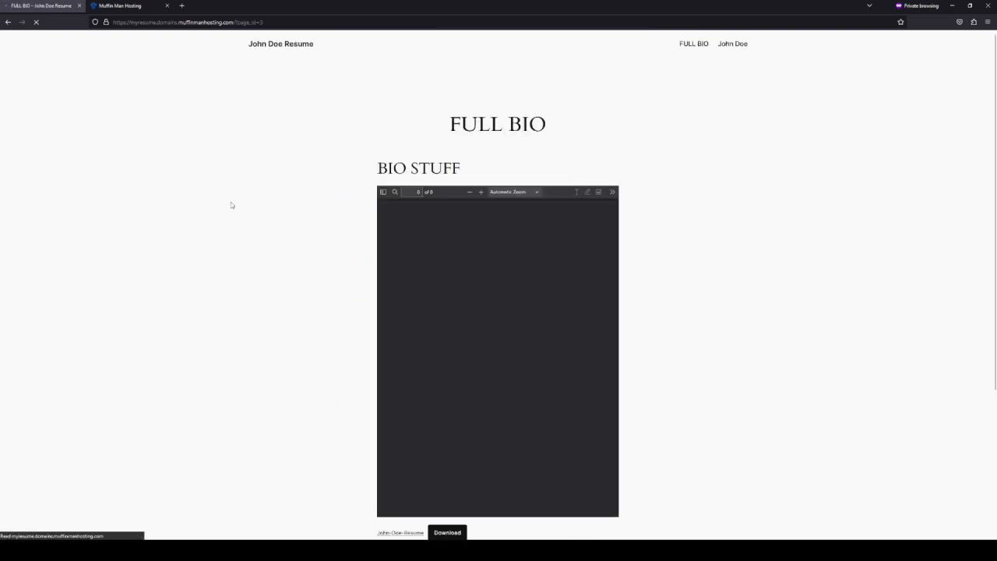
click(304, 45)
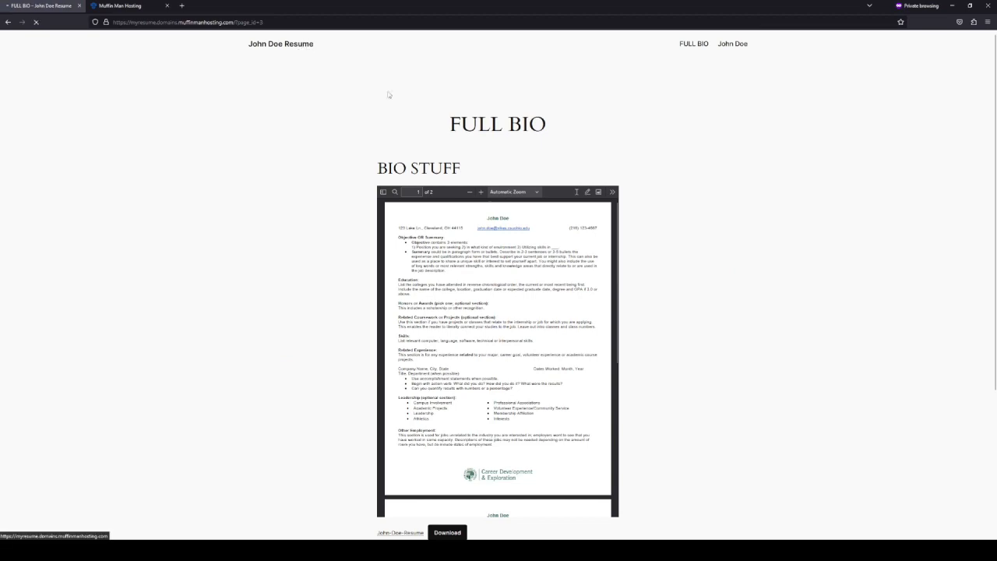
scroll(481, 260, down, 4)
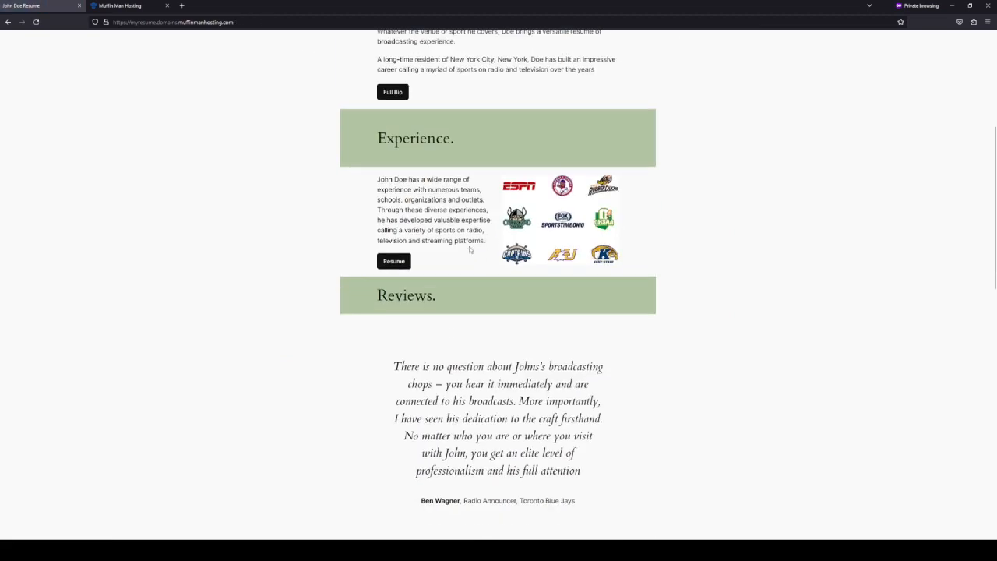
scroll(450, 259, down, 3)
scroll(408, 282, down, 4)
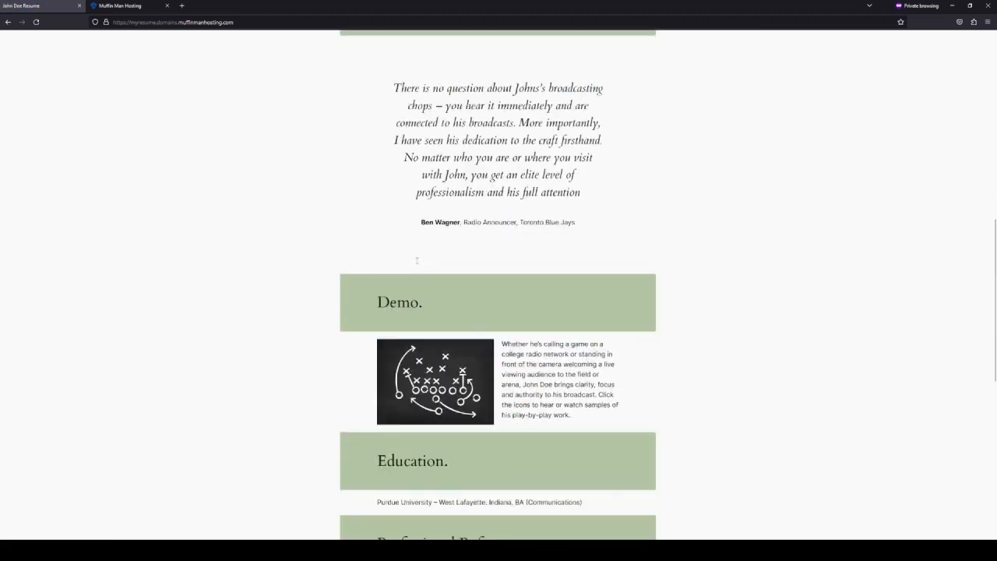
scroll(408, 282, down, 3)
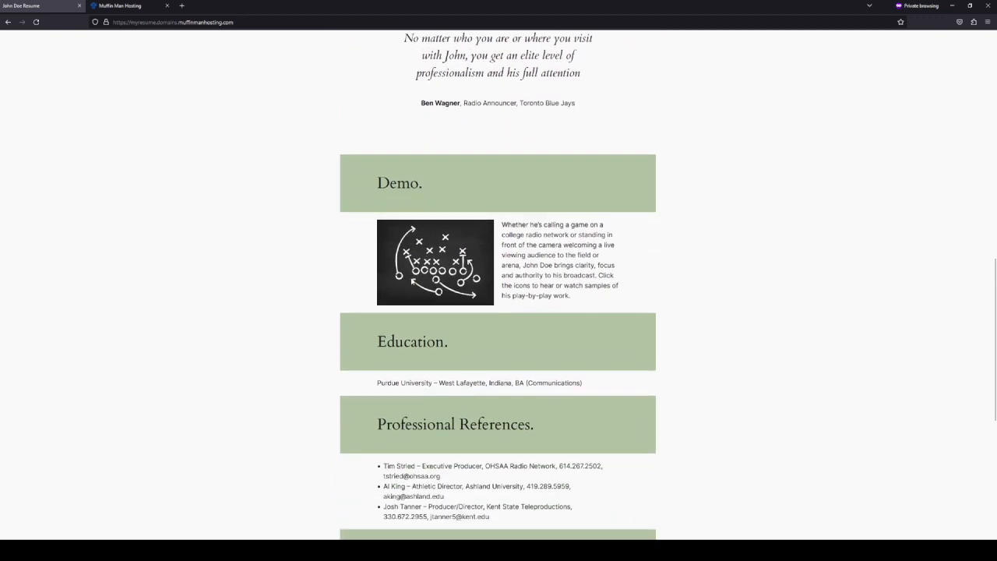
scroll(408, 286, down, 5)
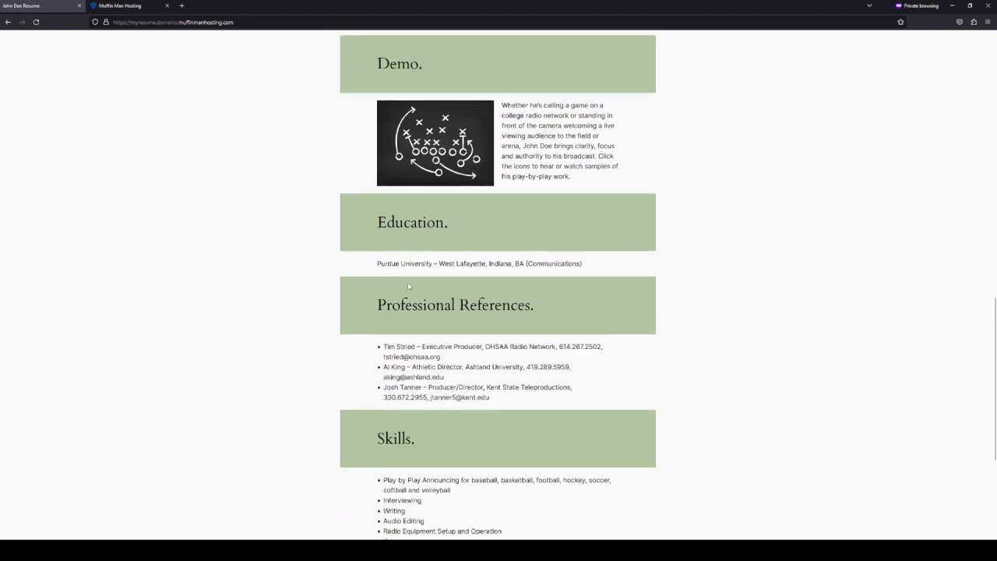
scroll(284, 210, down, 4)
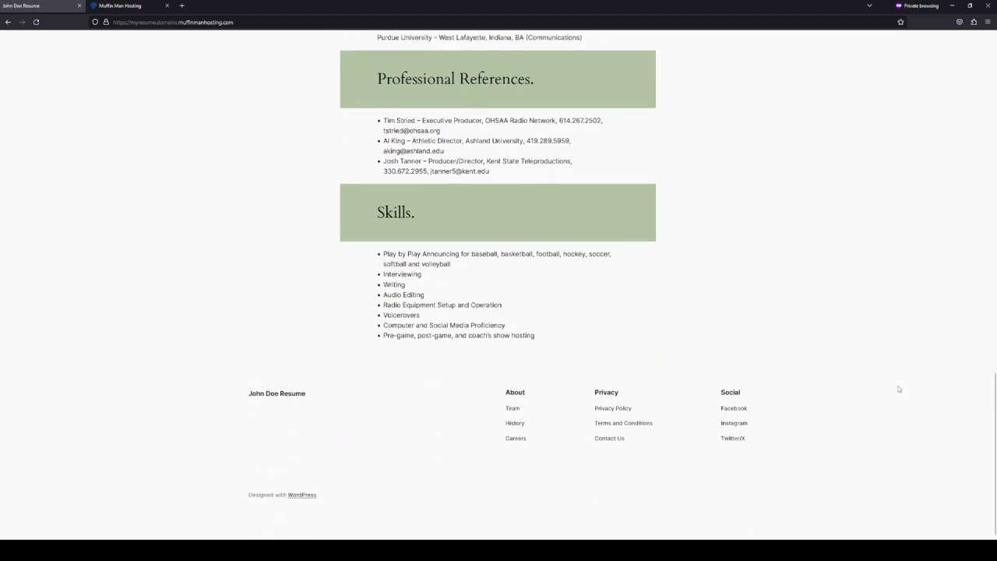
scroll(621, 372, up, 4)
scroll(622, 373, up, 10)
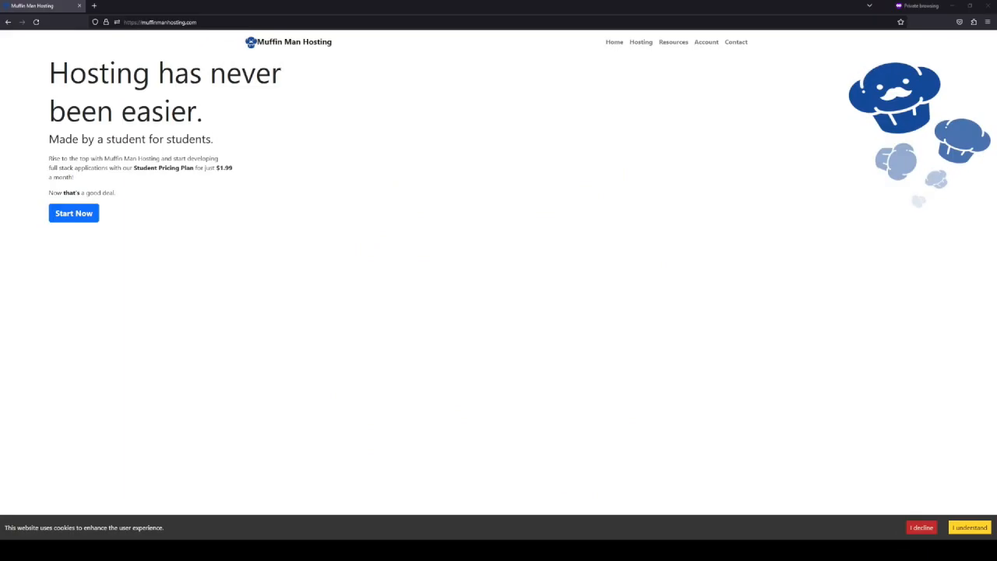
Go to the hosting account page, review the student verification and hosting products, and open the unused Student Muffin Plan + Domain product
click(74, 213)
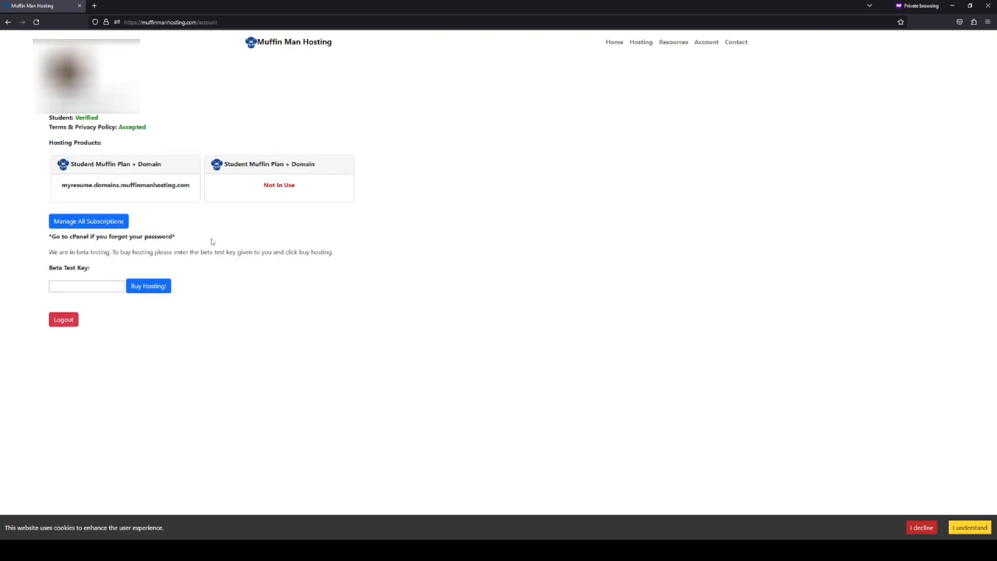
drag(127, 153, 391, 169)
click(391, 189)
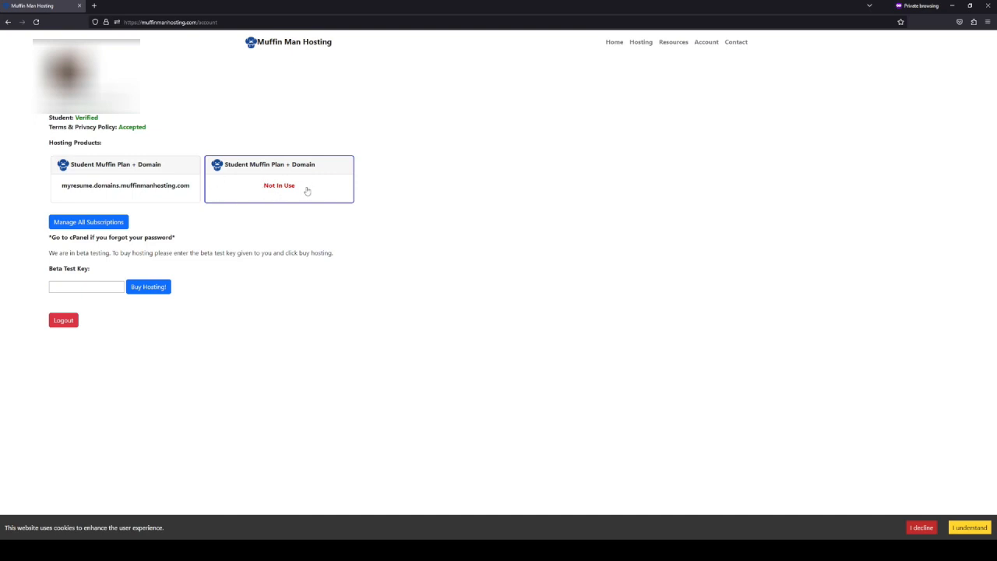
drag(49, 117, 55, 137)
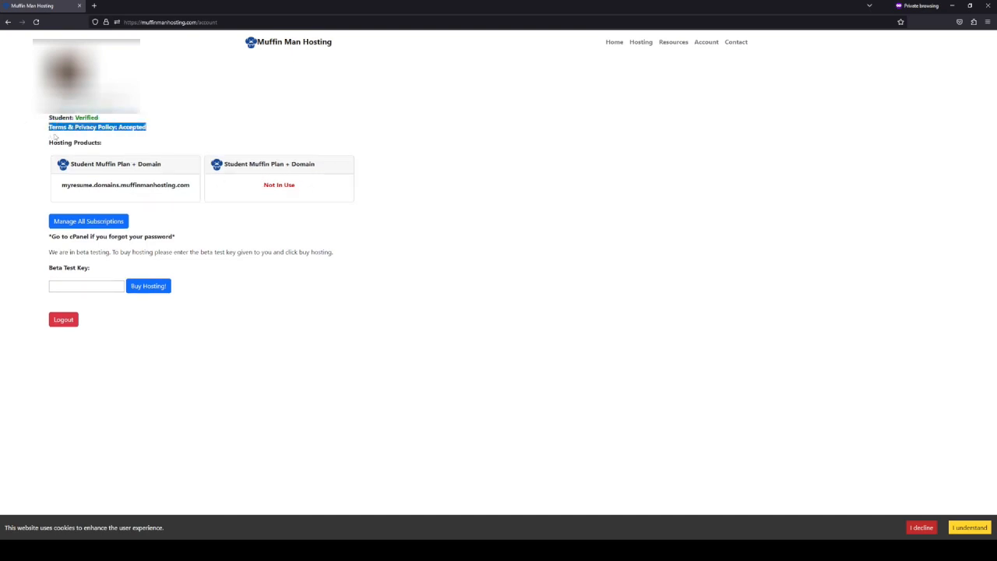
click(158, 135)
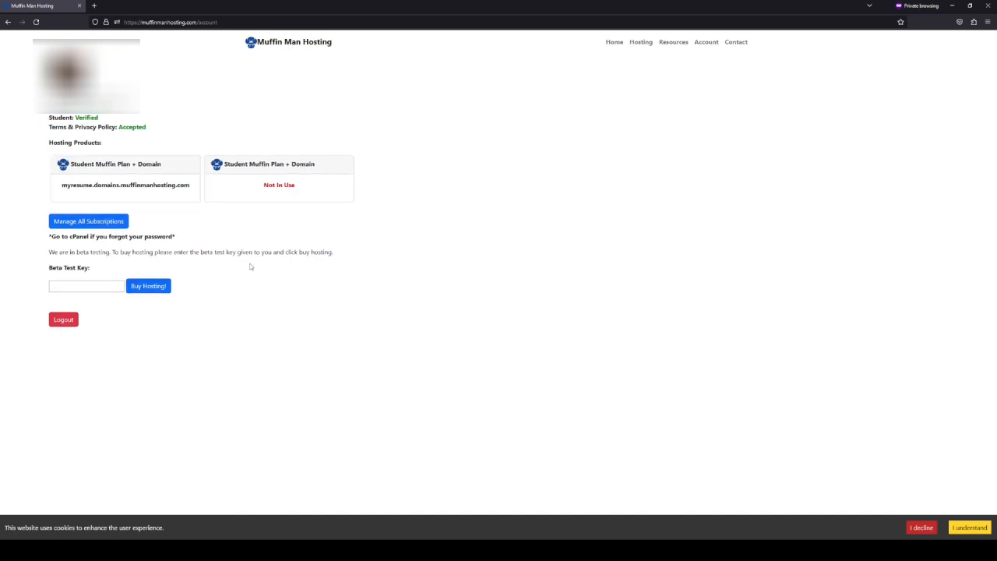
click(278, 187)
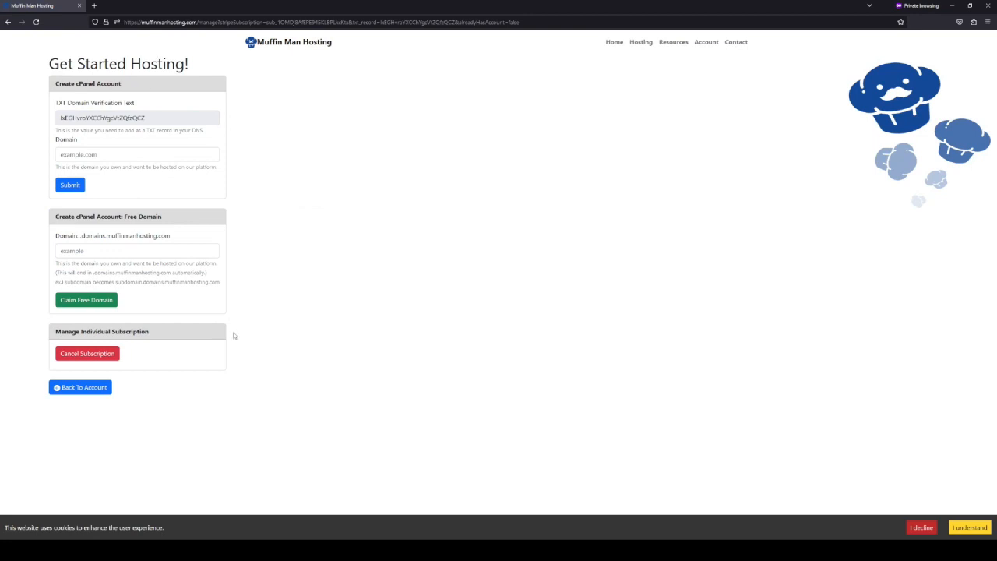
Claim the free domain johnsresume.domains.muffinmanhosting.com for a new cPanel account
click(147, 251)
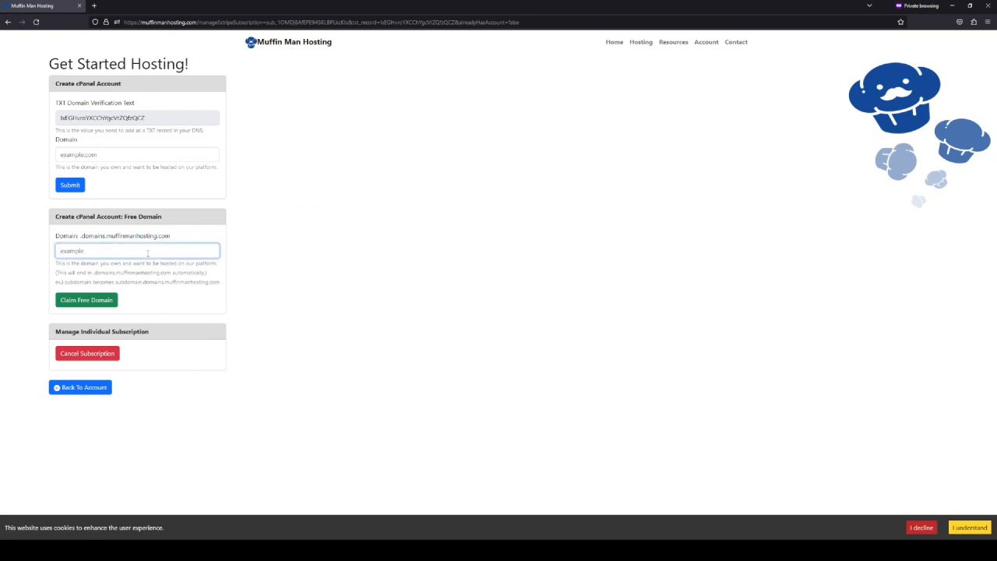
text(johnsresume)
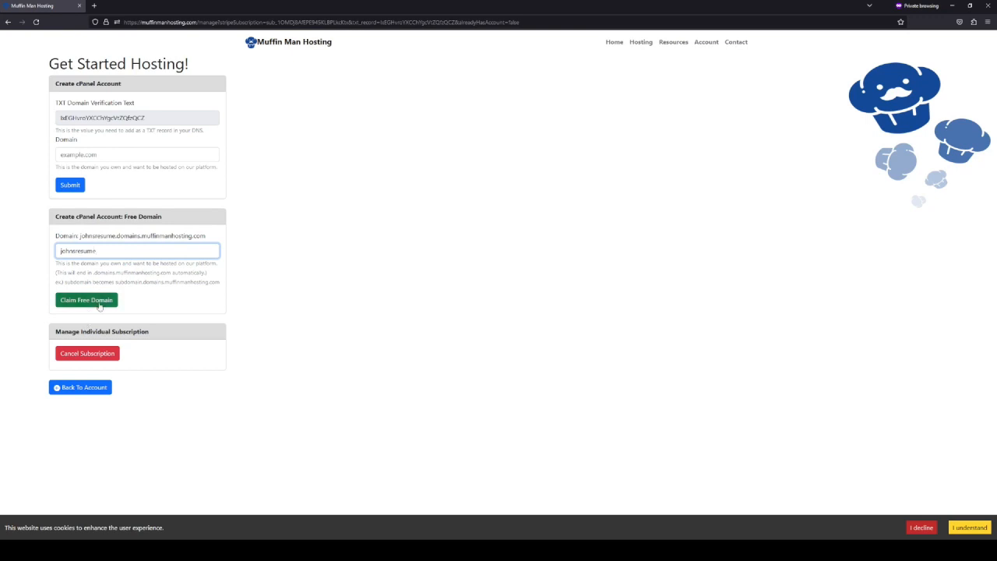
click(100, 303)
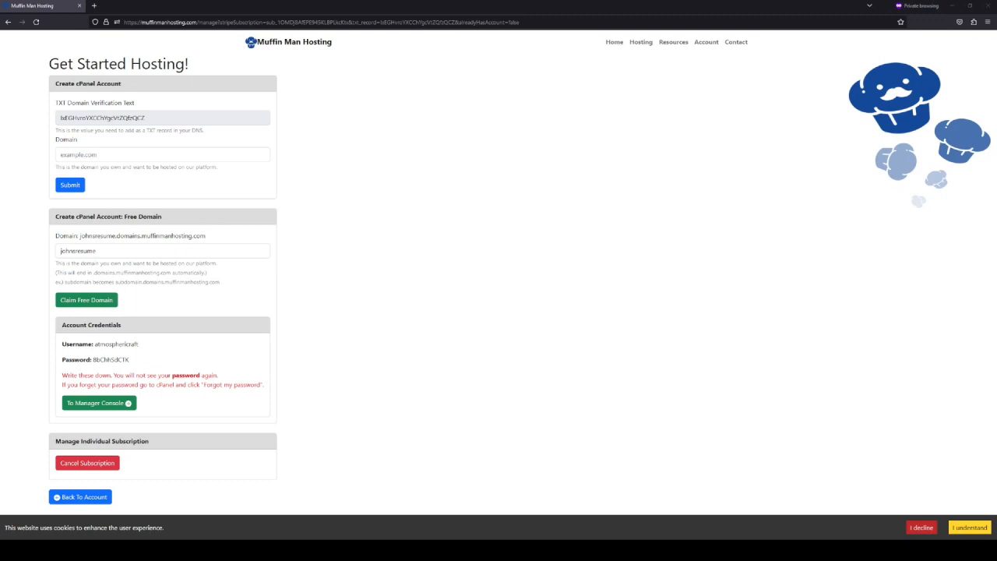
Copy the generated cPanel username and password from the account credentials to keep a record of them
drag(61, 344, 150, 372)
click(161, 366)
click(449, 550)
triple_click(121, 344)
click(121, 344)
double_click(118, 345)
click(427, 550)
double_click(112, 360)
click(460, 550)
click(398, 227)
Open cPanel for the new domain through the manager console and dismiss the starting-point dialog
click(117, 404)
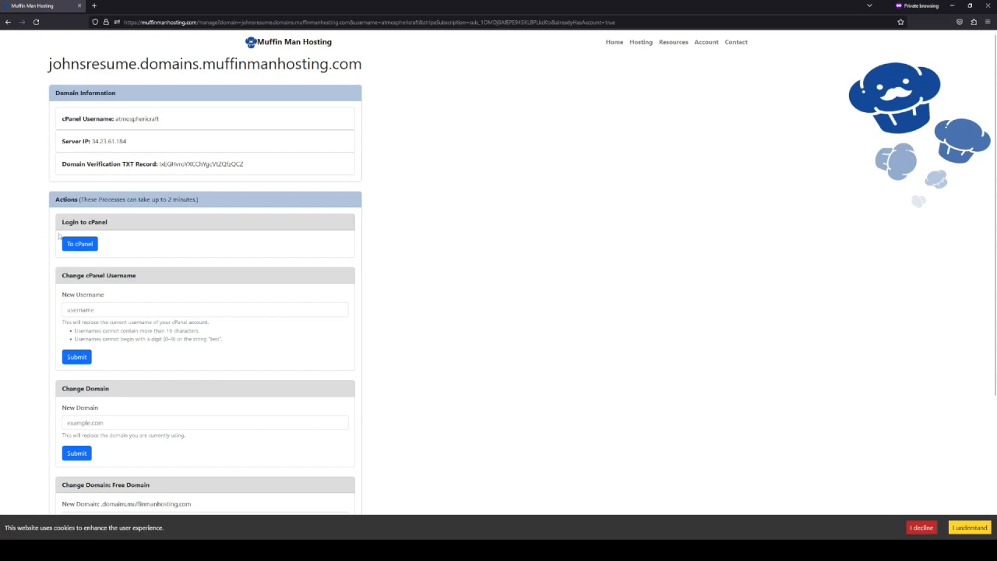
click(82, 245)
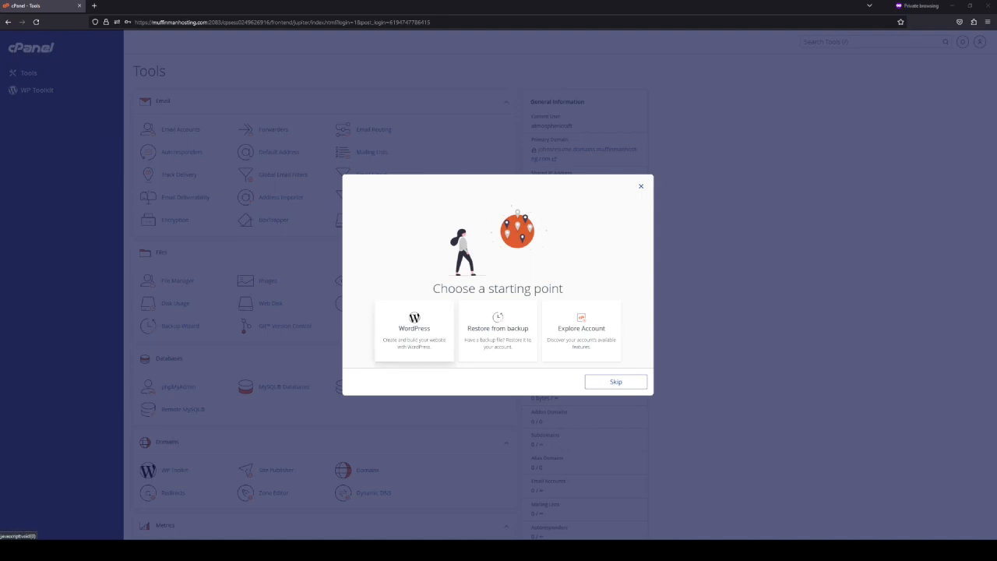
click(641, 186)
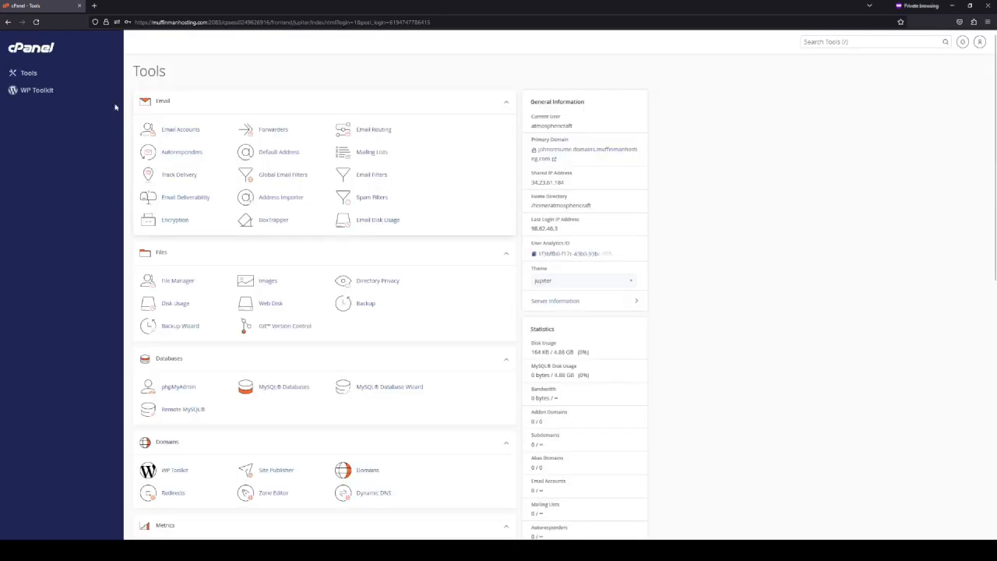
Install WordPress through WP Toolkit with the website title "Johns Resume", and skip the plugin installation offer
click(35, 90)
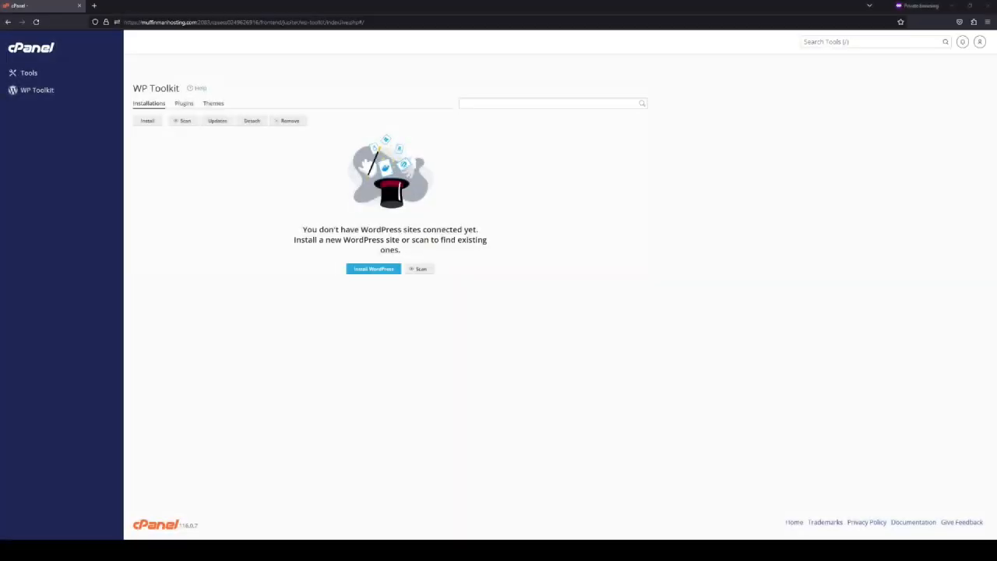
click(373, 268)
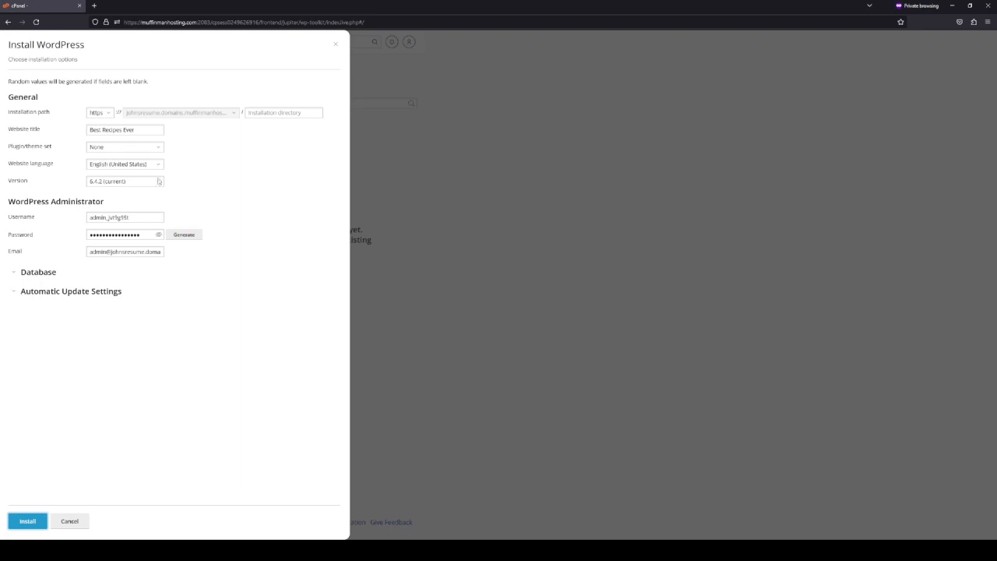
drag(160, 129, 59, 141)
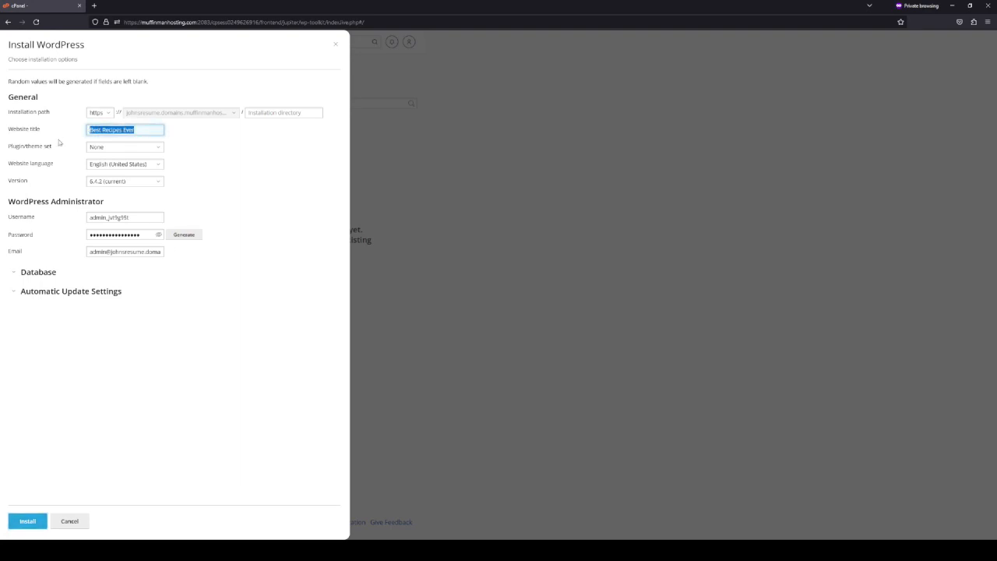
key(BackSpace)
text(Johns Resume)
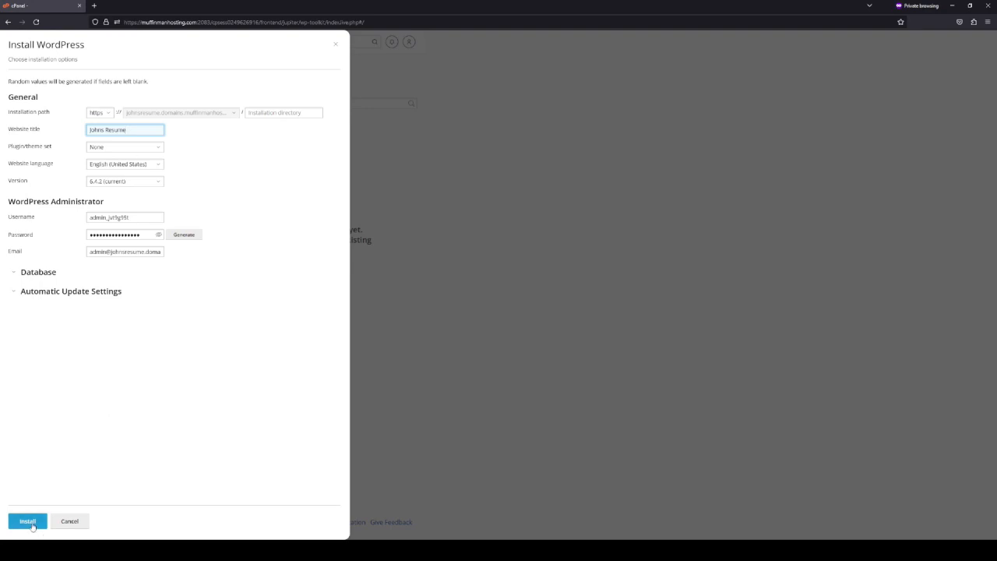
click(28, 521)
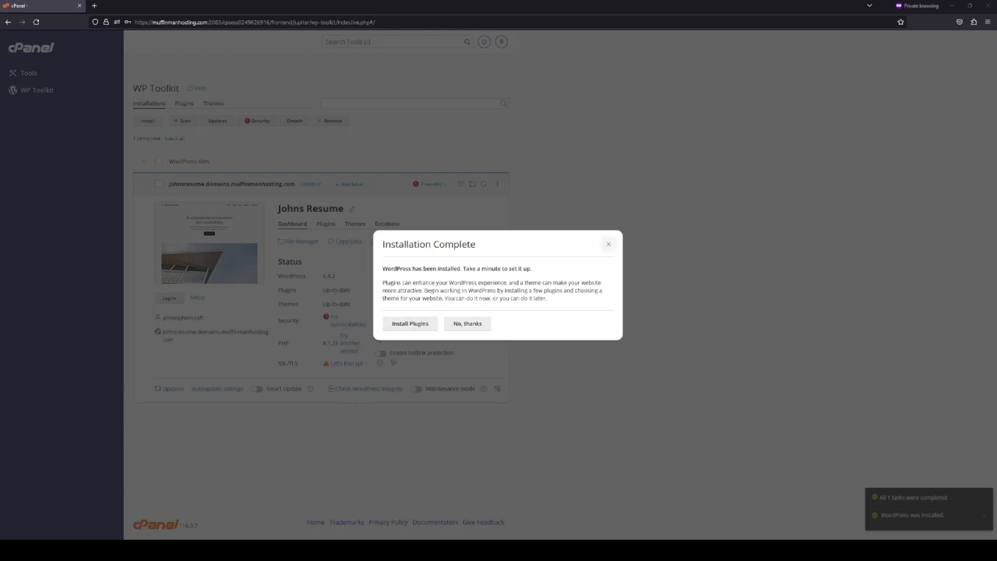
click(608, 244)
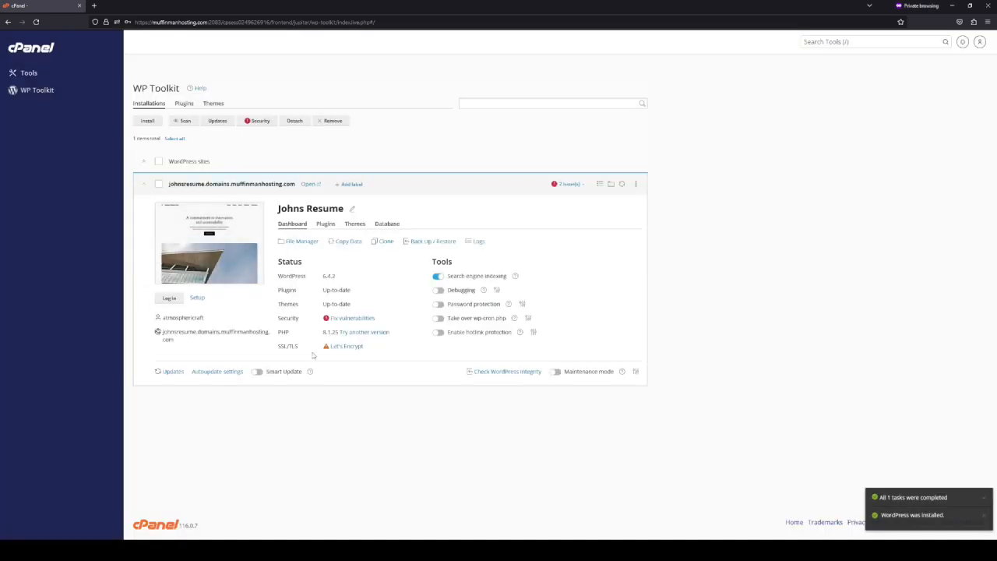
Log in to the new WordPress site and set its homepage display to a static page, choosing Sample Page as Homepage
click(177, 301)
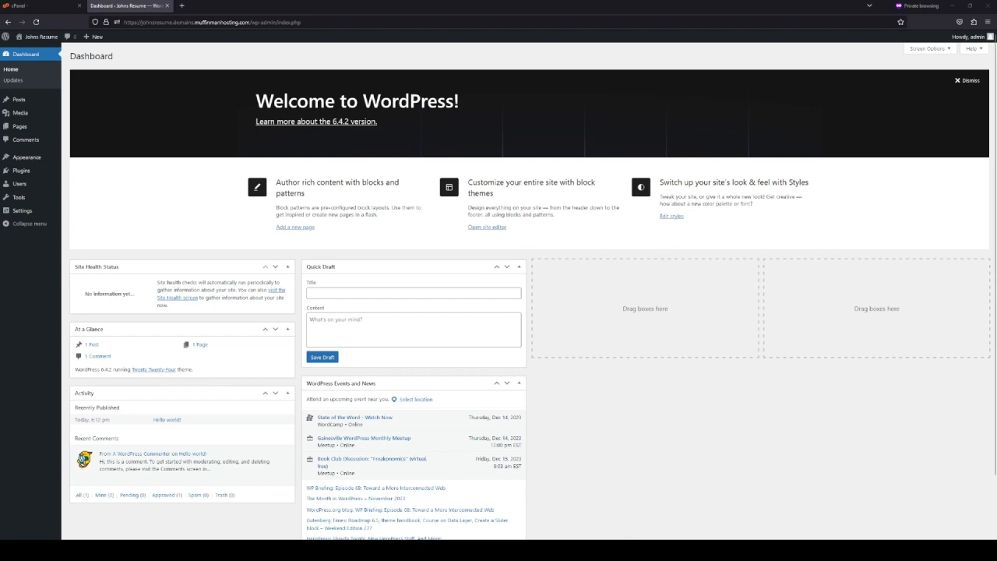
mouse_move(21, 211)
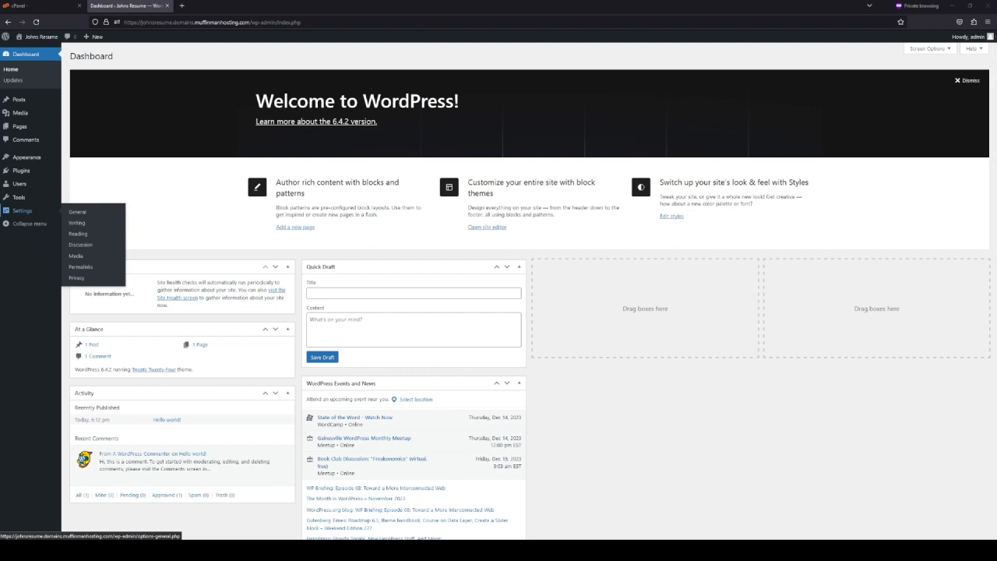
click(78, 234)
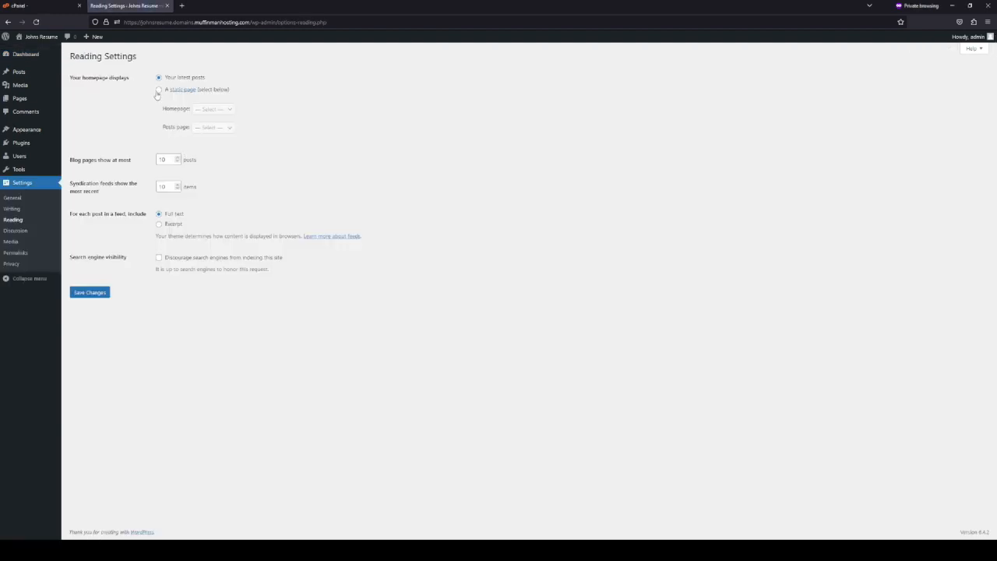
click(159, 89)
click(227, 111)
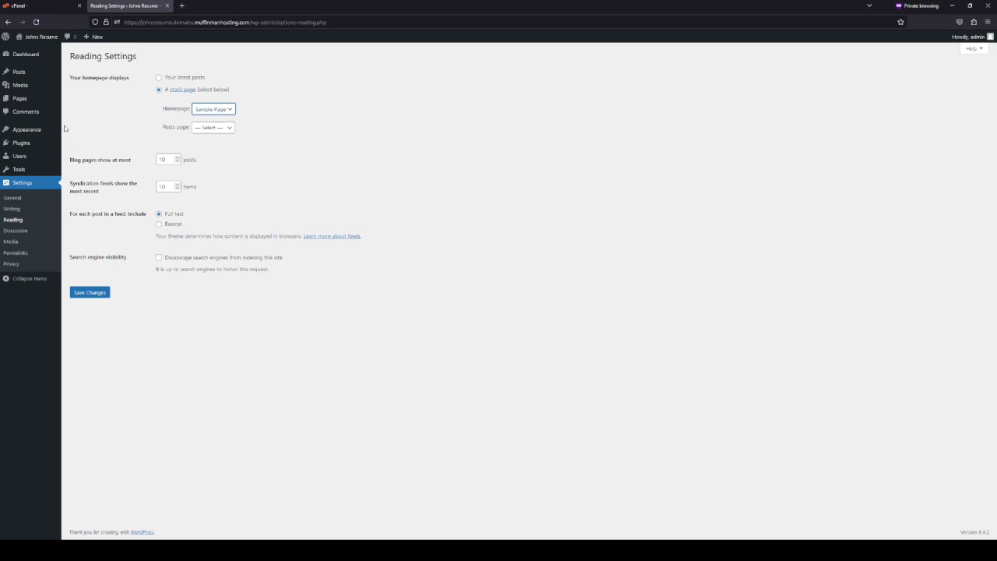
Open Sample Page for editing, dismiss the block editor welcome guide, and replace its title with the resume owner's full name
click(23, 100)
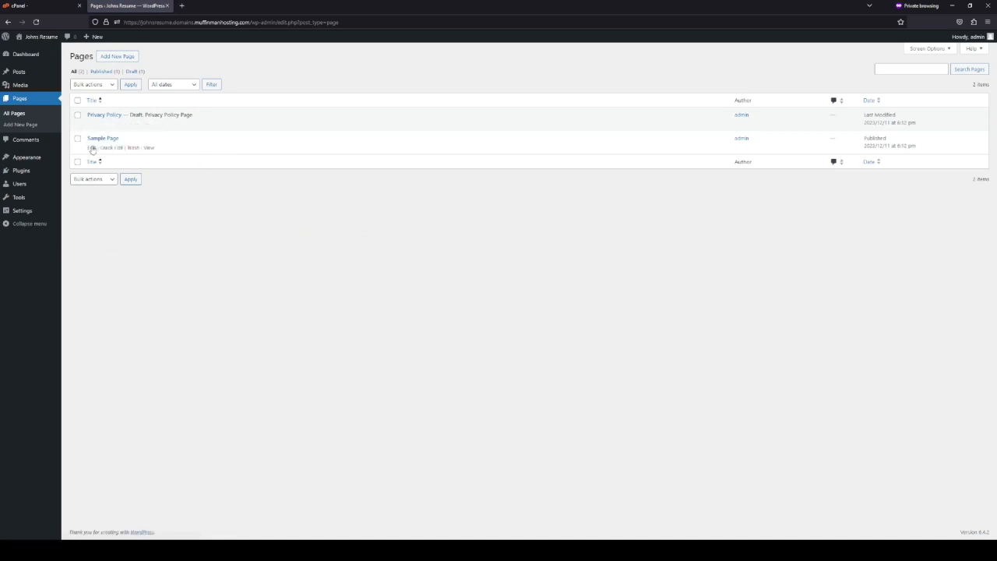
click(91, 149)
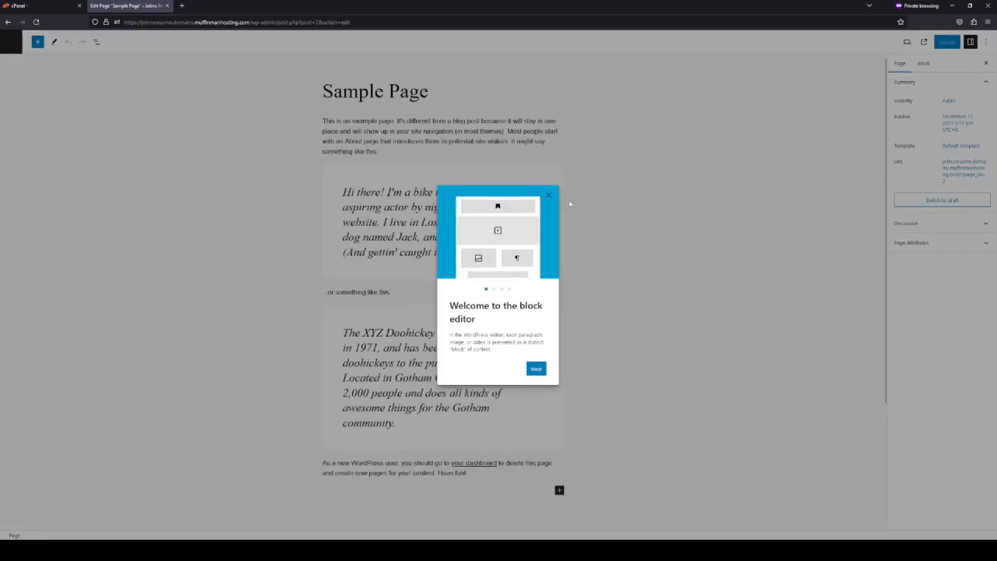
click(549, 194)
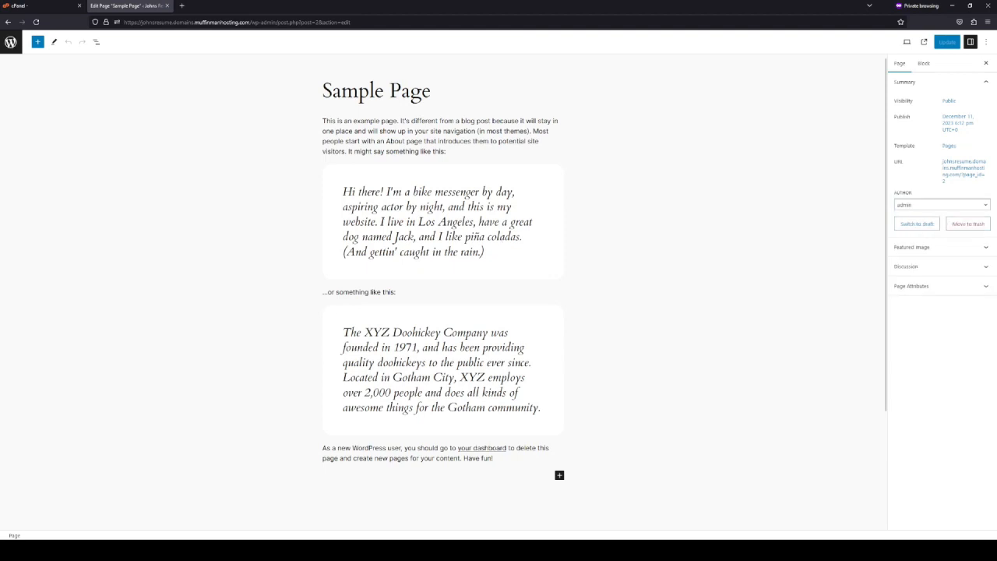
triple_click(413, 91)
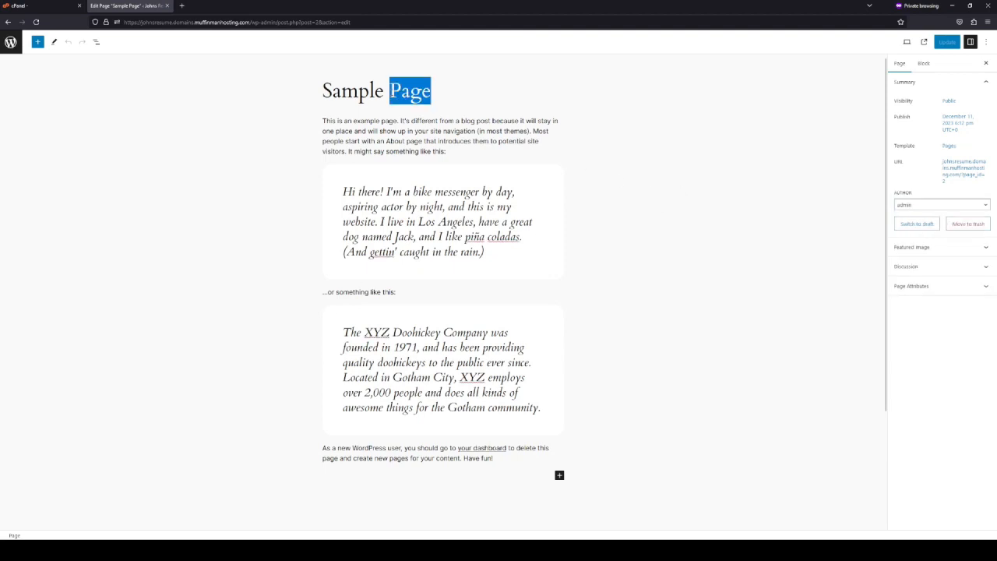
text(John D)
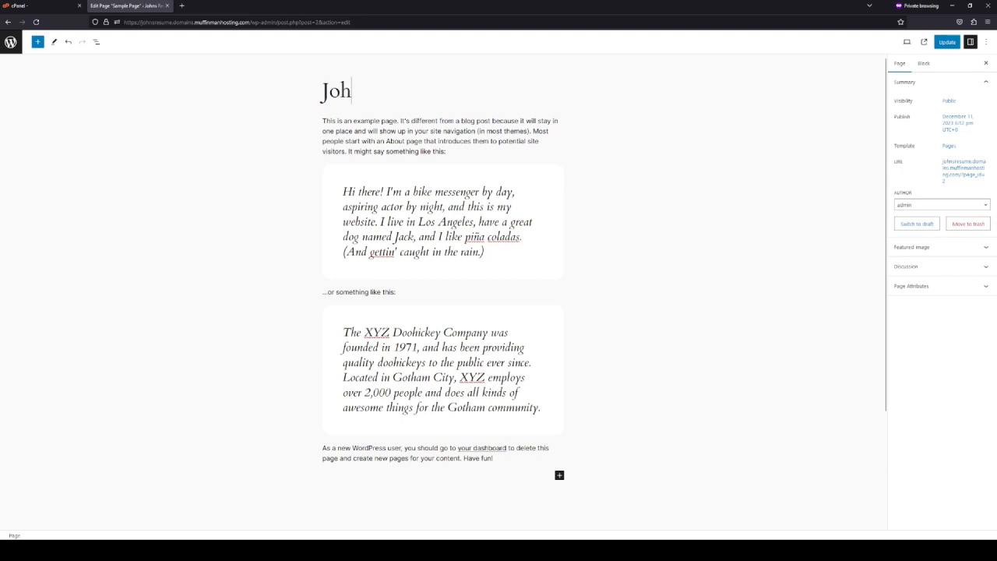
text(oe)
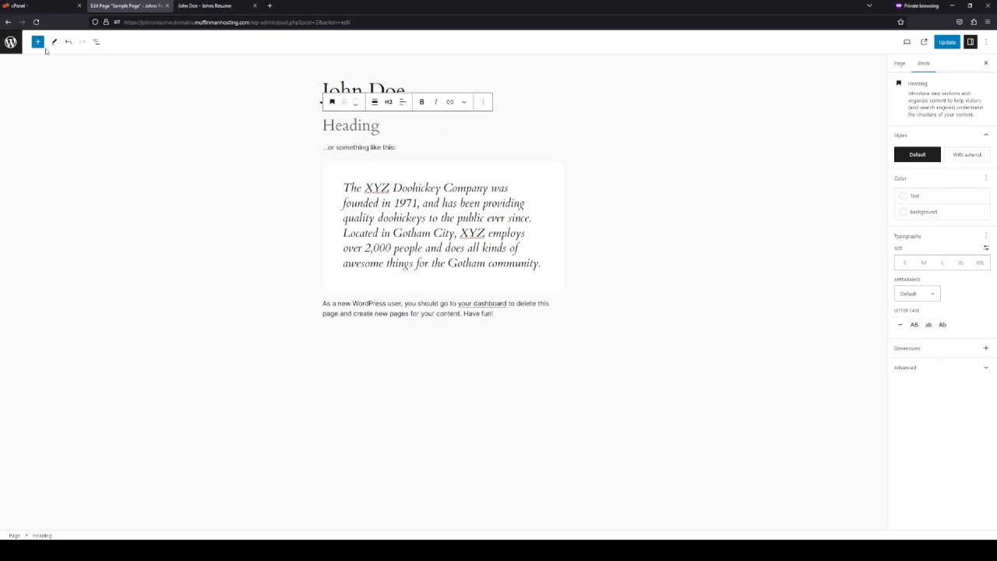
Enter "Announcer/ Play by Play Caster" in the empty heading below the page title
click(38, 42)
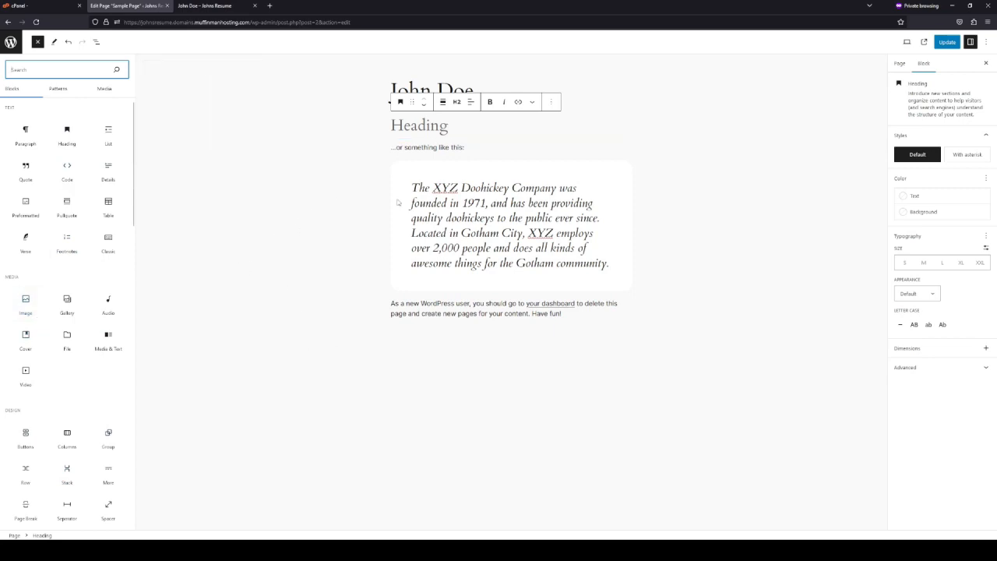
click(444, 125)
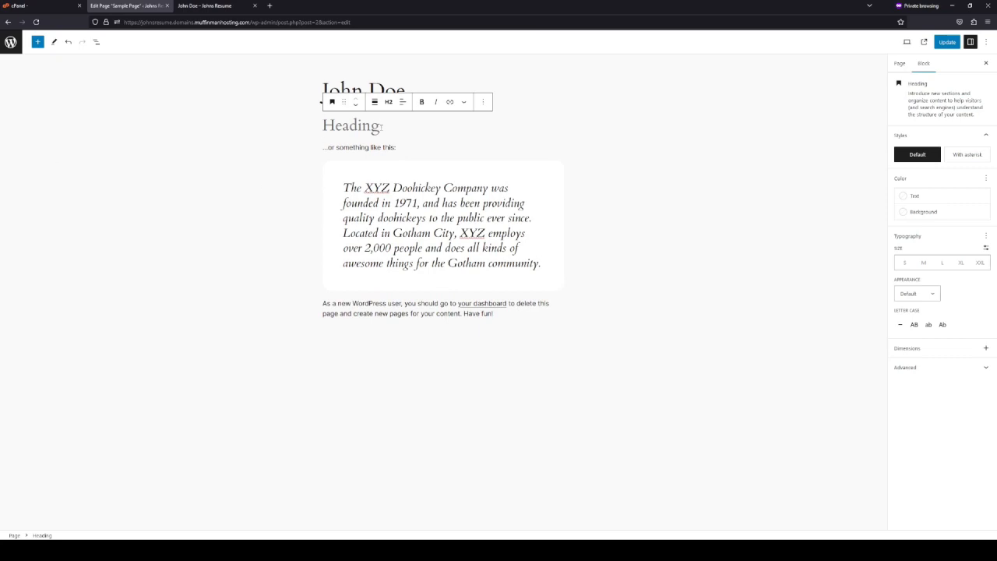
text(Announcer)
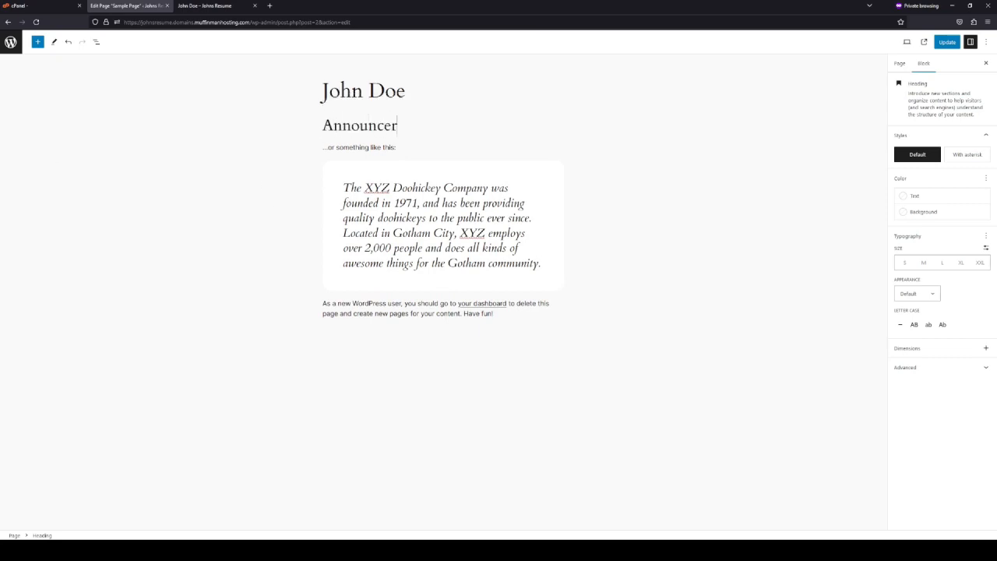
text(/ Play by PLay)
key(BackSpace)
key(BackSpace)
key(BackSpace)
text(lka)
key(BackSpace)
key(BackSpace)
text(ay)
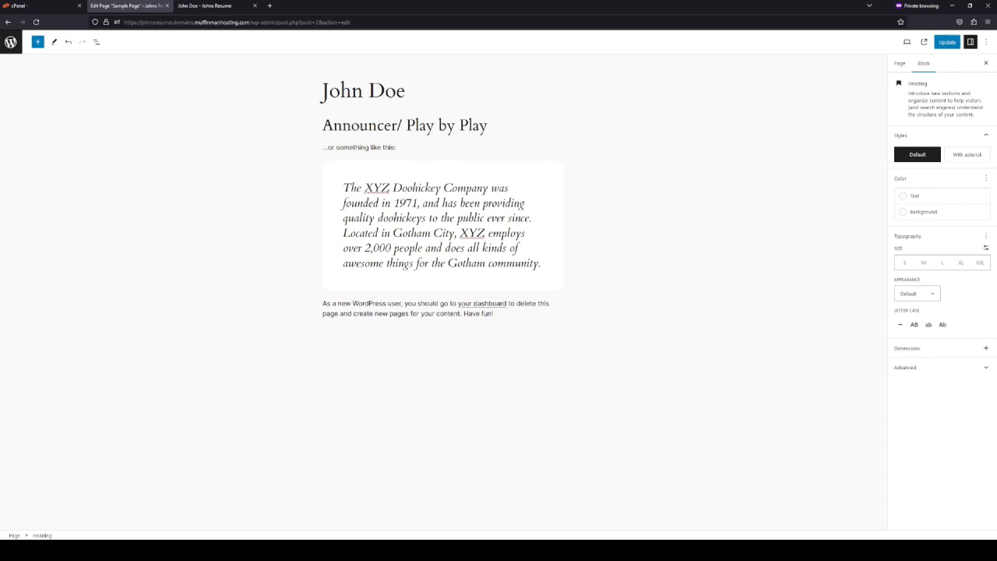
text( Caster)
Replace the "...or something like this:" paragraph with an Audio block and upload an audio file to it
click(366, 155)
triple_click(370, 150)
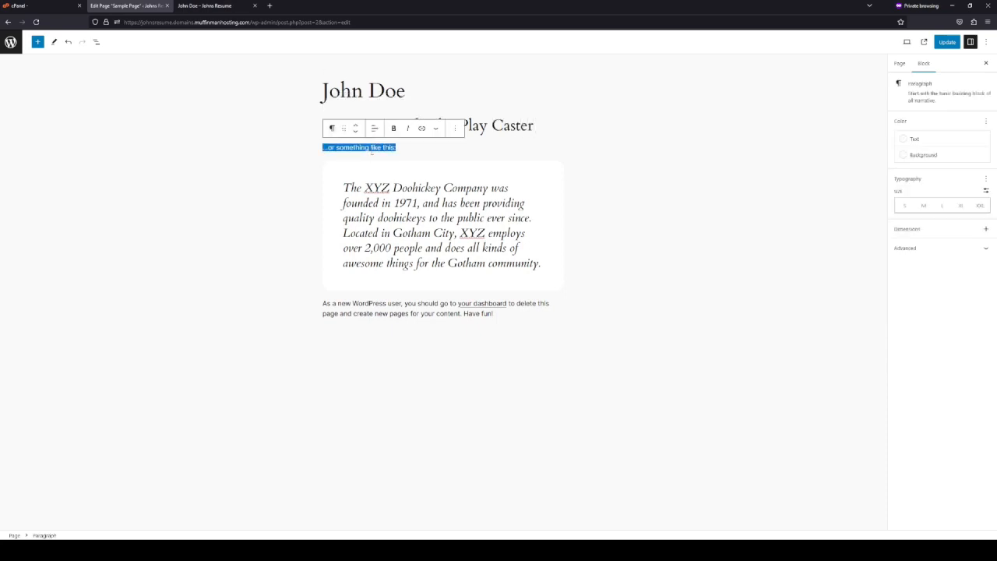
key(BackSpace)
click(559, 146)
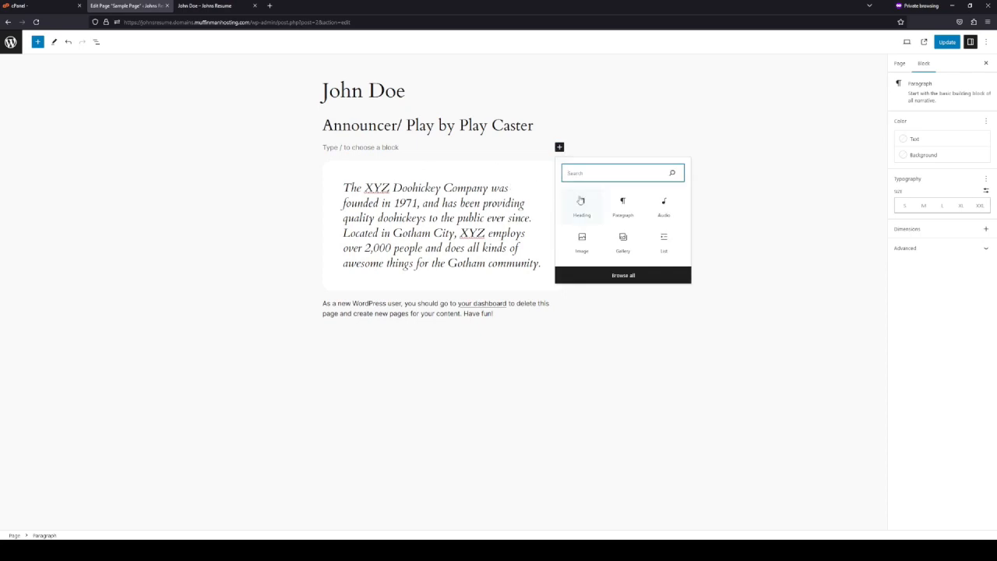
click(650, 207)
click(342, 190)
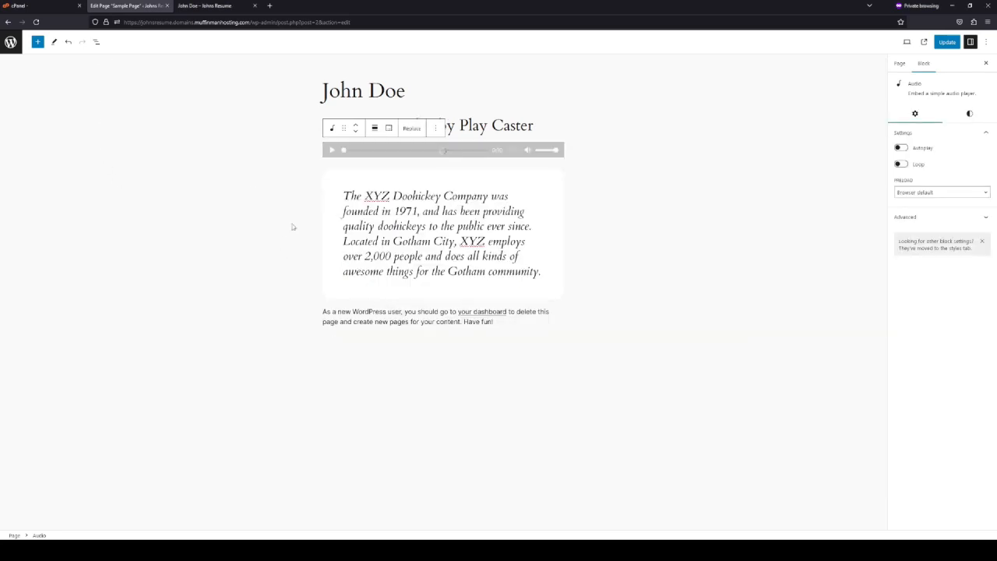
Delete the sample company quote and the remaining sample paragraph below the audio player
click(349, 256)
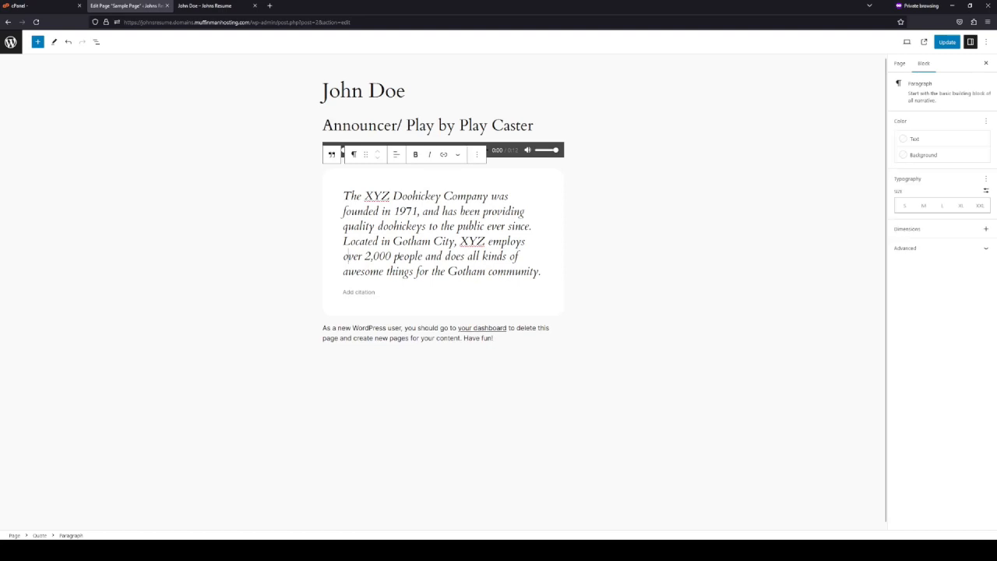
click(550, 284)
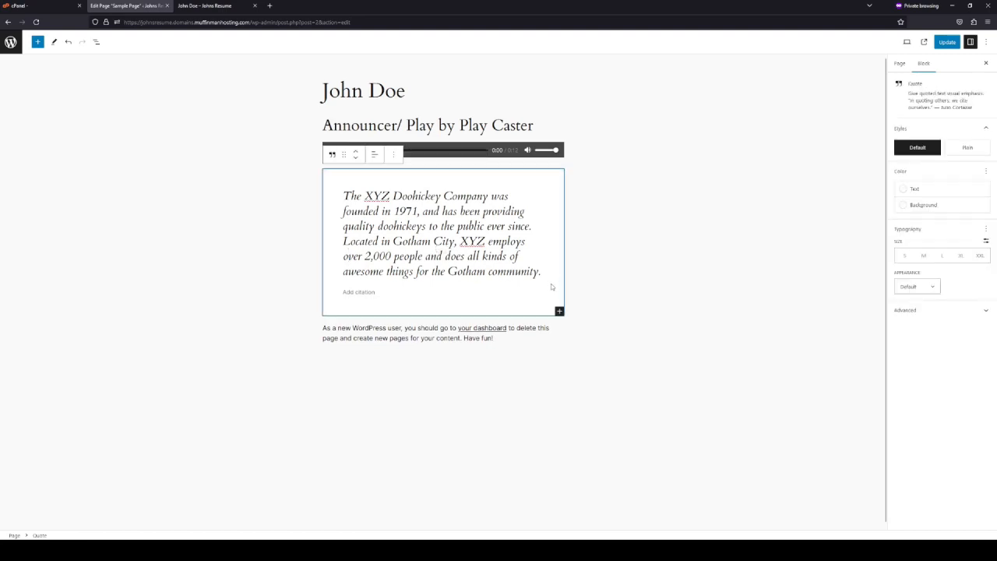
key(BackSpace)
click(402, 184)
key(ctrl+a)
key(BackSpace)
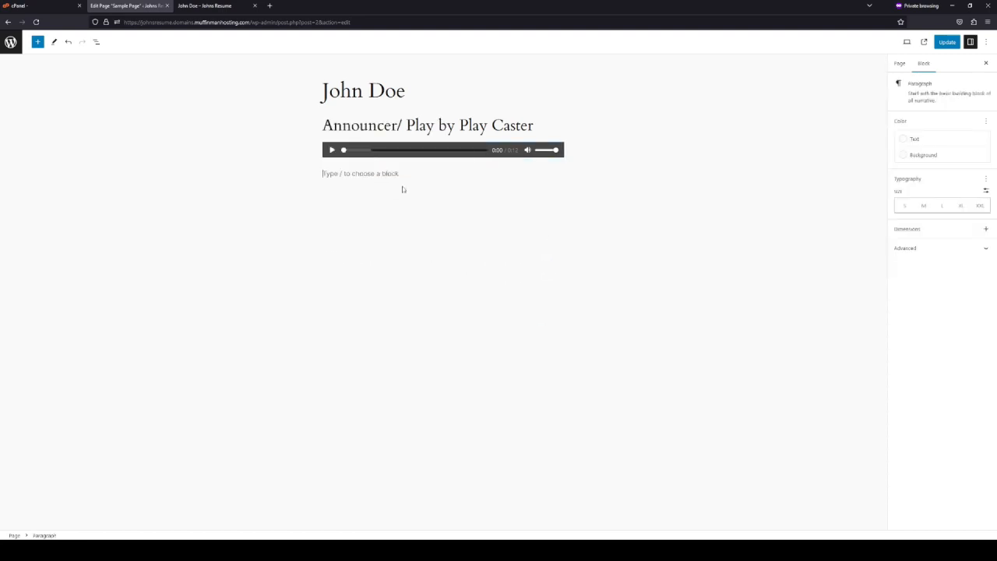
Add a heading reading "About." below the audio player
click(559, 173)
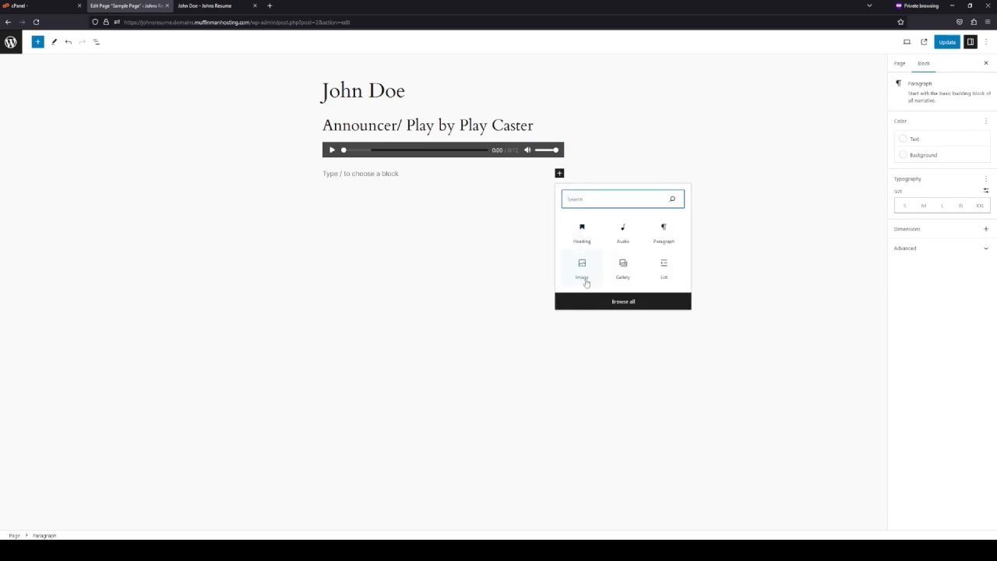
click(581, 236)
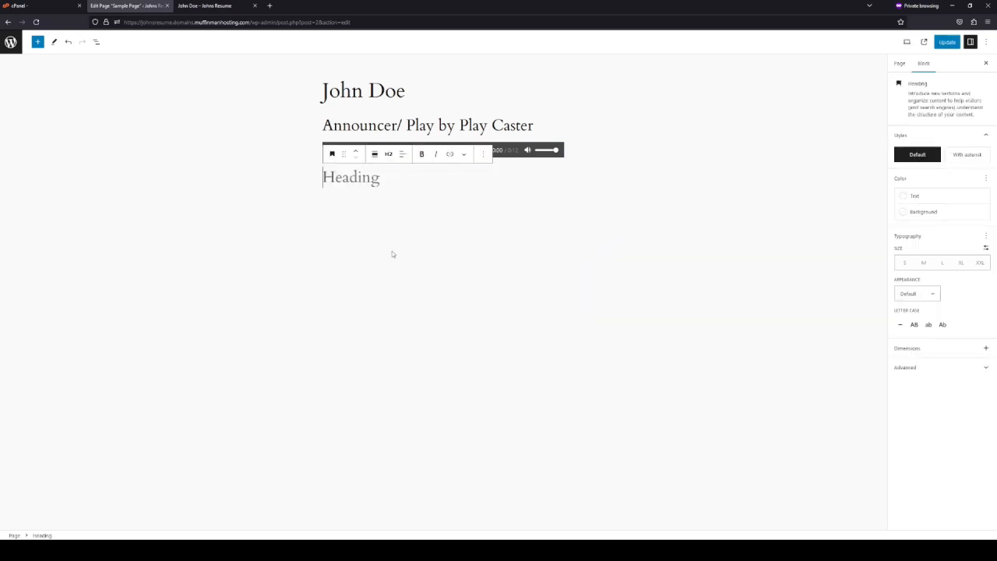
text(About.)
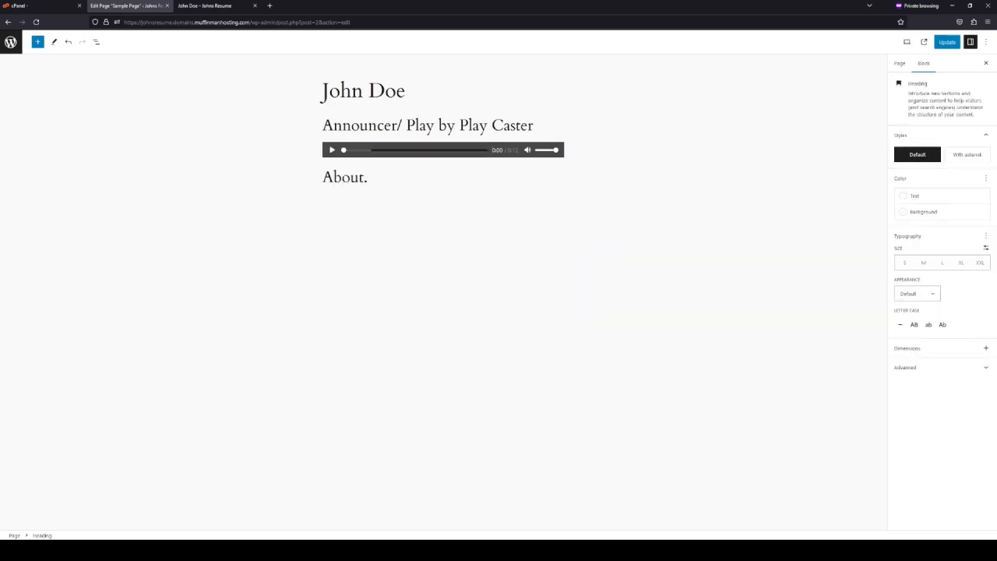
Give the "About." heading the sage green theme colour as its background
double_click(352, 177)
triple_click(352, 177)
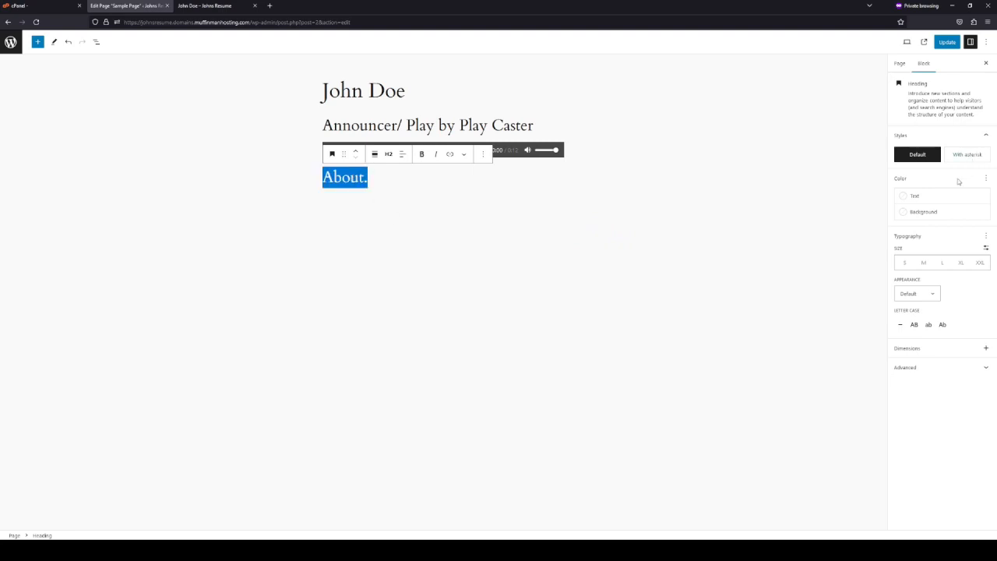
click(916, 214)
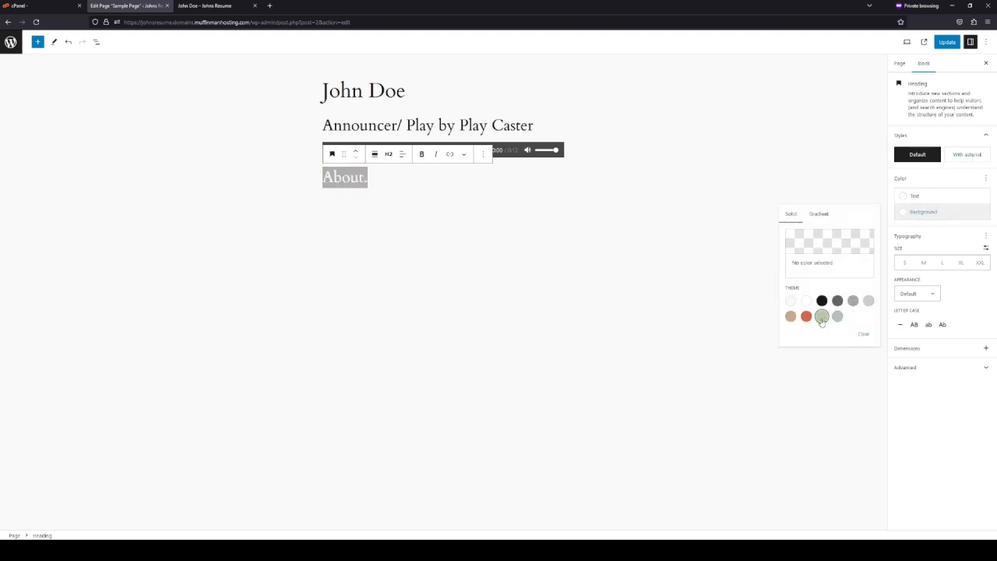
click(823, 317)
click(380, 286)
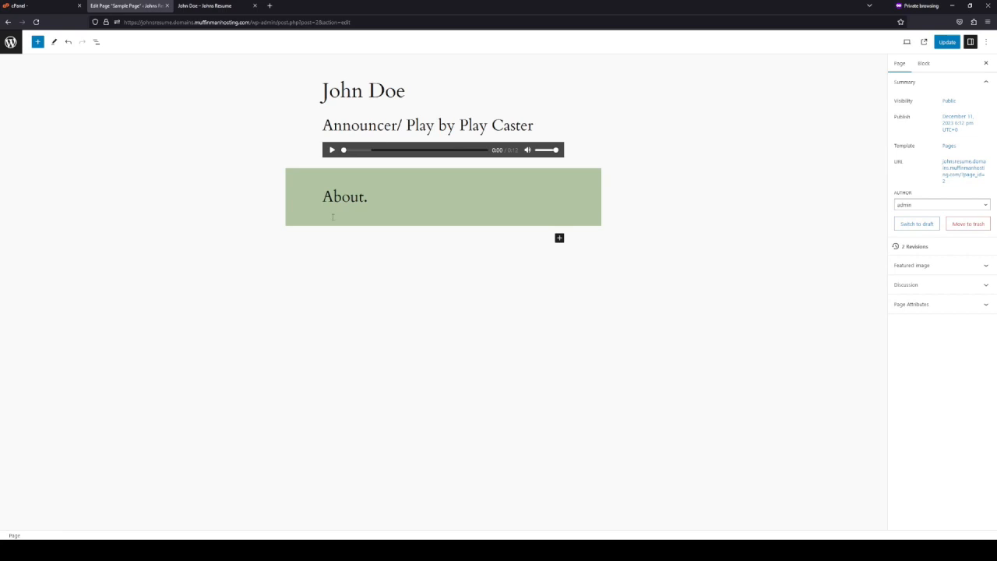
Set the font size of the "Announcer/ Play by Play Caster" heading to M
triple_click(354, 128)
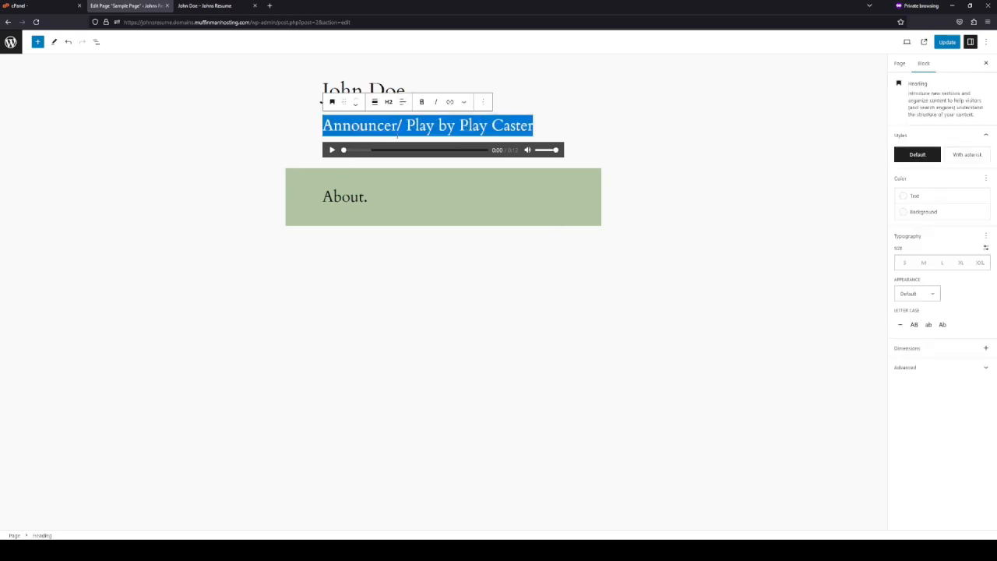
click(923, 263)
click(375, 265)
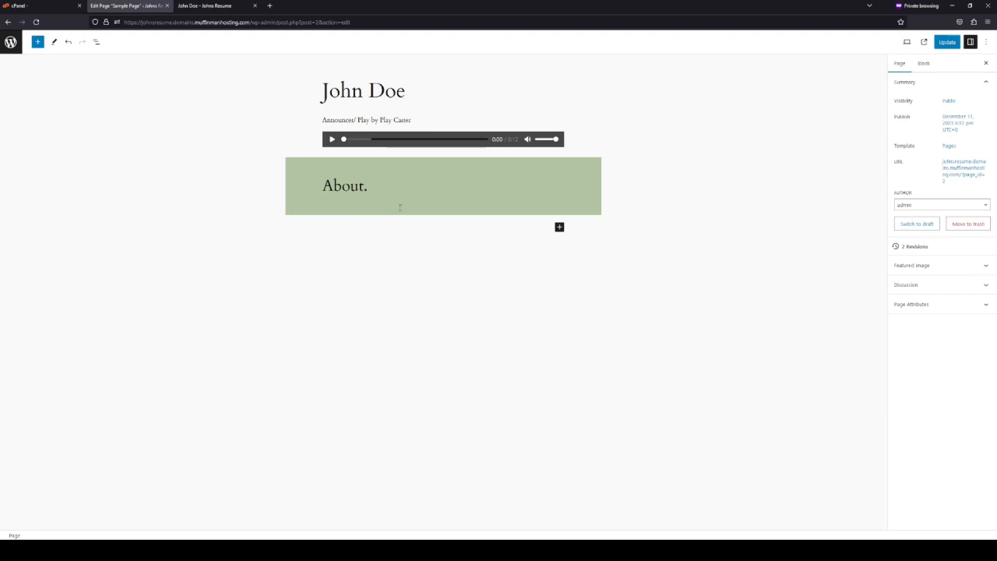
Add the two-paragraph broadcaster biography below the "About." heading
click(499, 226)
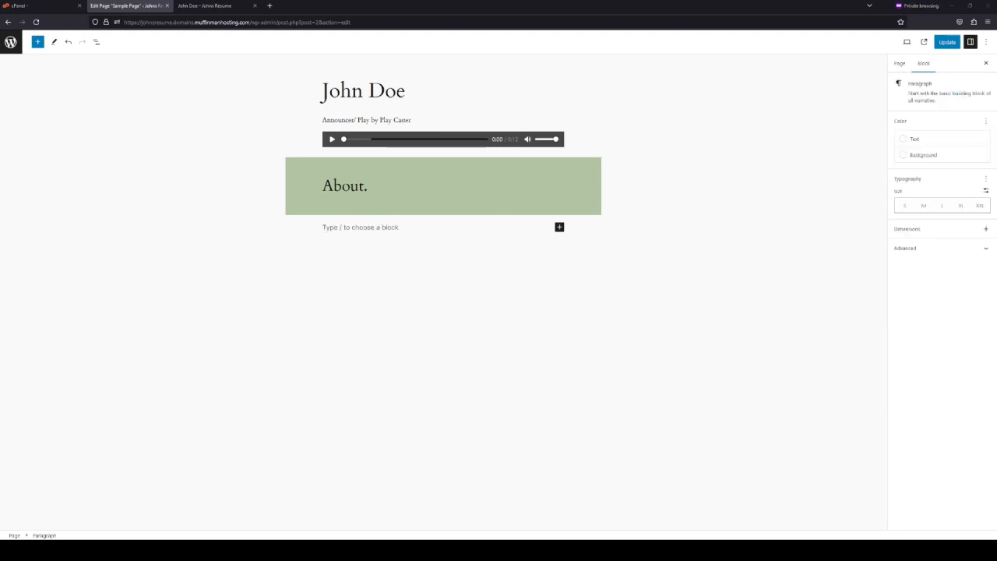
text(Radio and television broadcaster John Doe is a familiar play-by-play voice on college, pro and high school sports coverage in and around Northeast Ohio. Whatever the venue or sport he covers, Doe brings a versatile resume of broadcasting experience.  A long-time resident of New York City, New York, Doe has built an impressive career calling a myriad of sports on radio and television over the years)
click(549, 286)
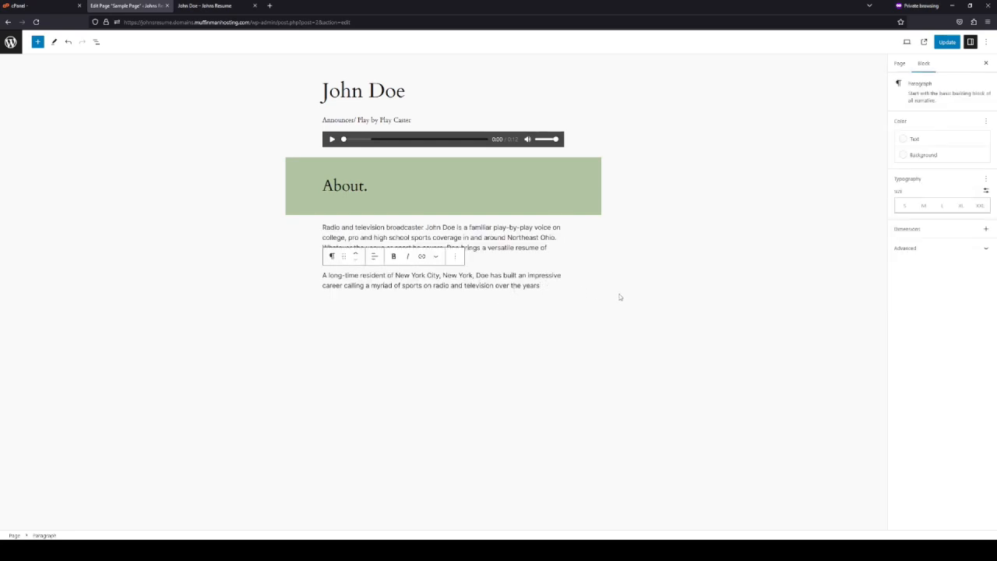
Insert a Buttons block below the biography with a button labelled "Resume", and open the button's link setting
key(Return)
click(559, 302)
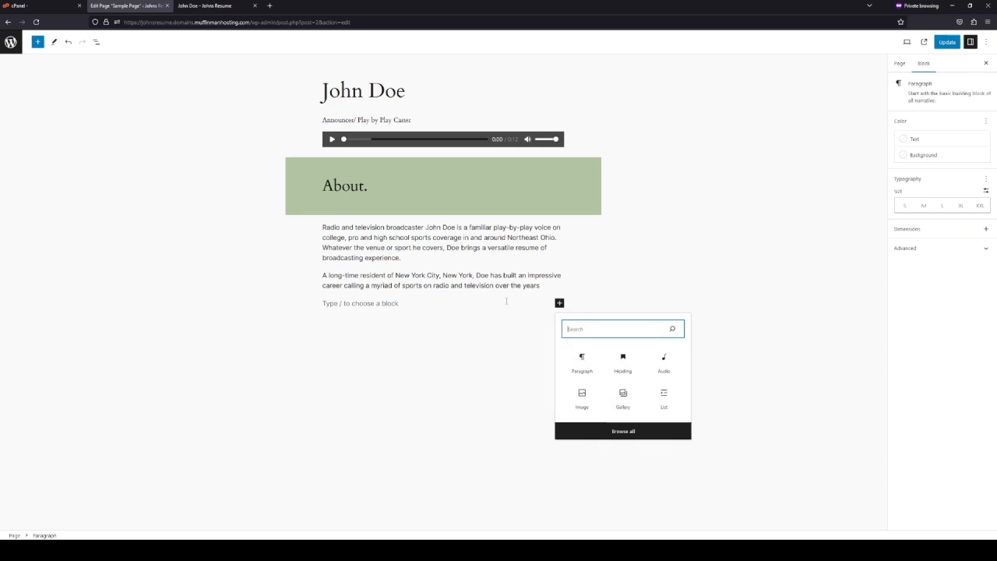
click(341, 305)
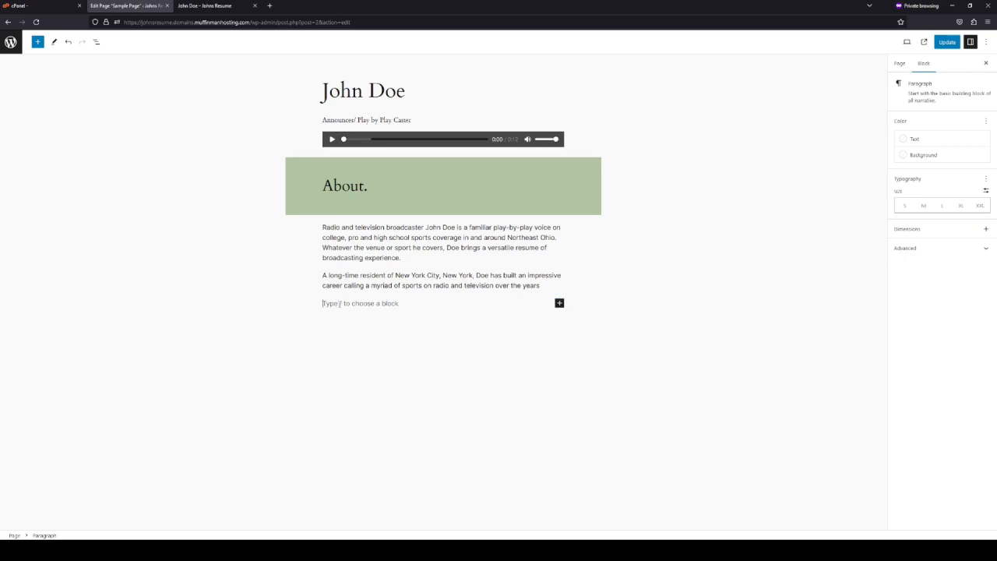
click(559, 302)
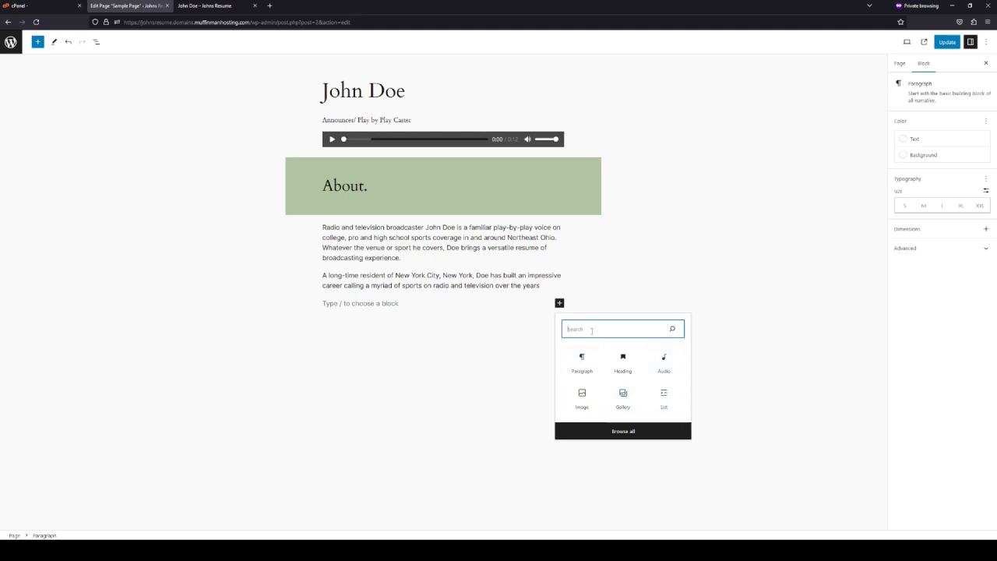
text(button)
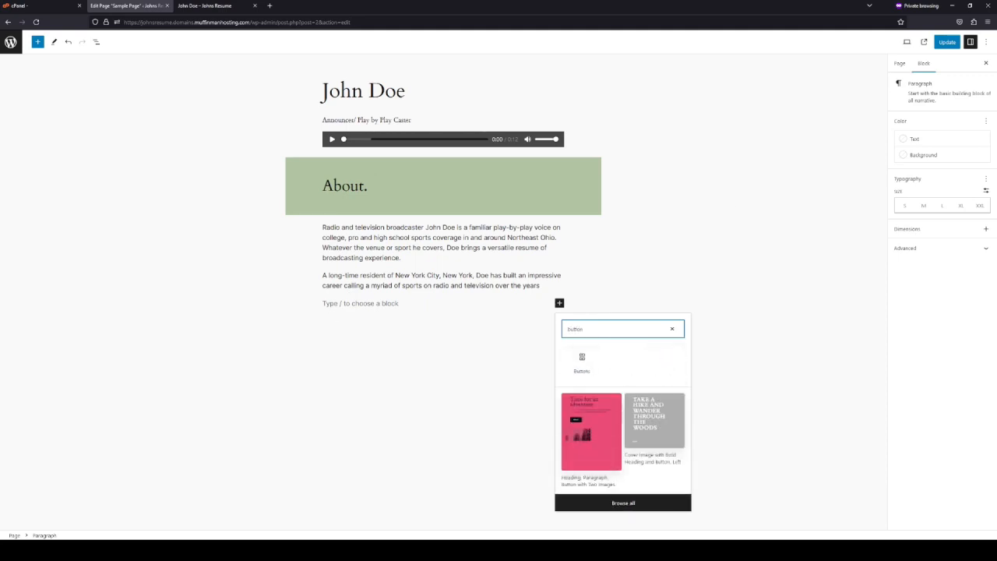
click(595, 376)
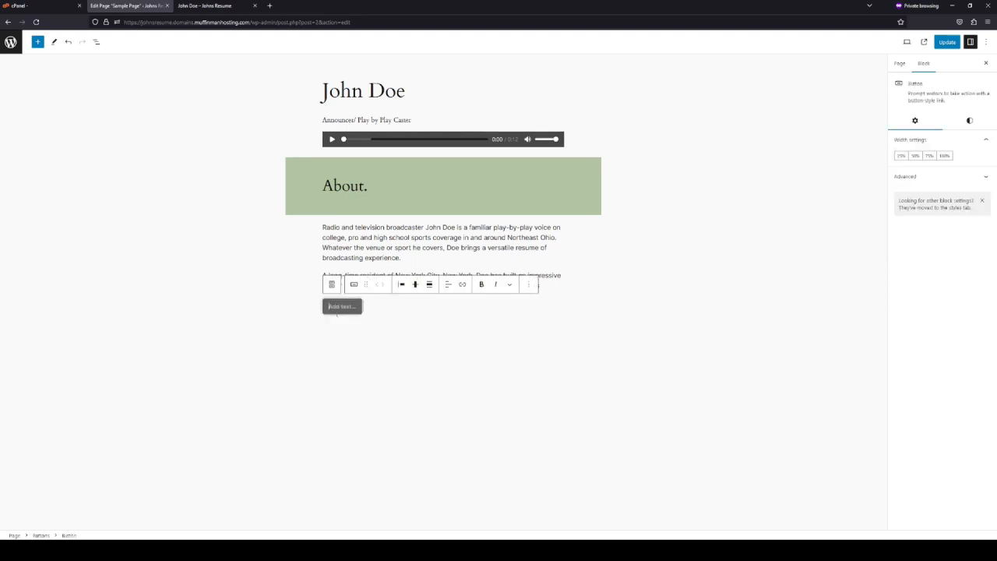
text(Resume)
click(484, 311)
click(343, 307)
click(462, 284)
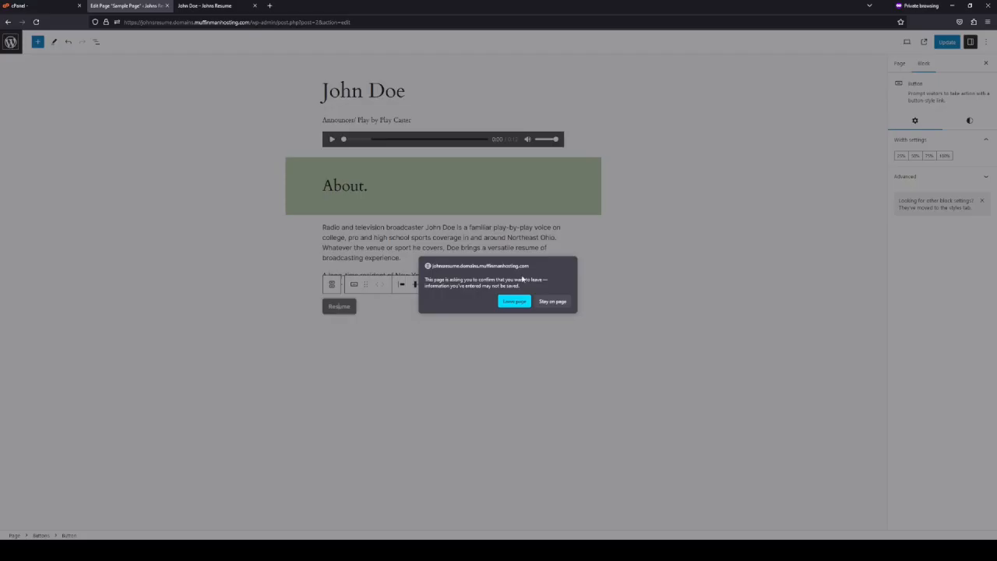
Stay on the resume page to save its update, and open the Privacy Policy draft from the pages list for editing
click(566, 302)
click(947, 42)
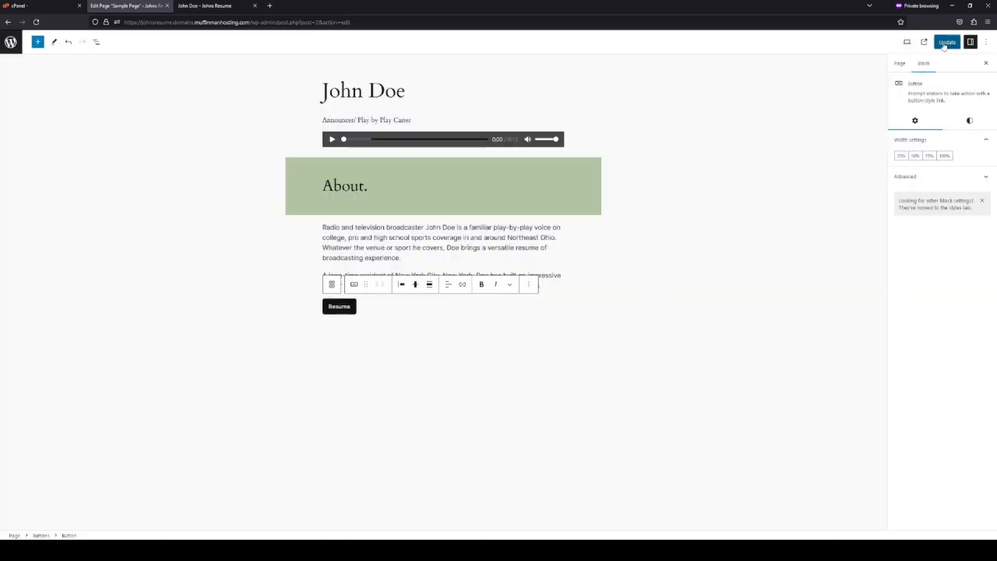
click(11, 43)
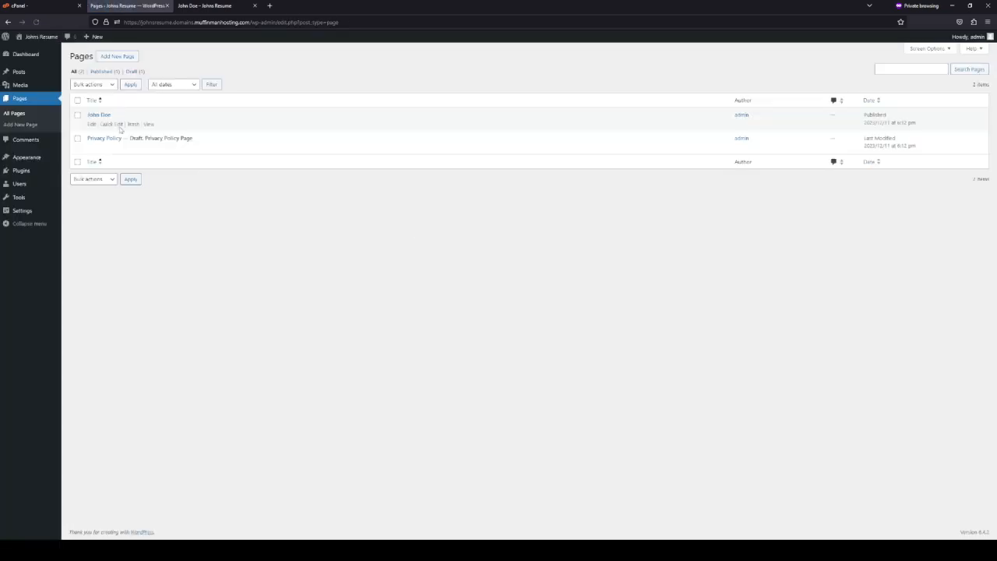
click(92, 148)
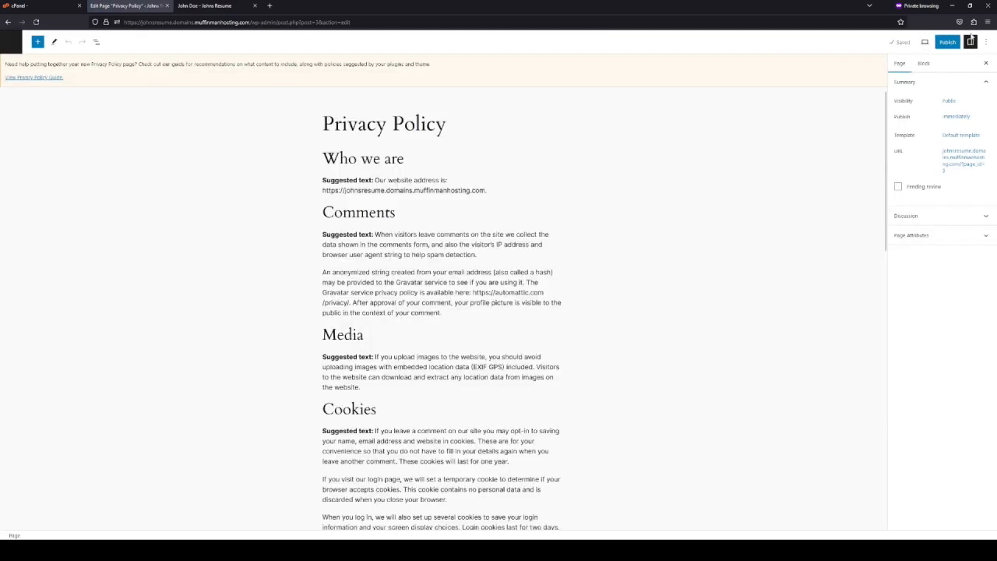
Publish the Privacy Policy page and close the publishing confirmation
click(924, 43)
click(925, 43)
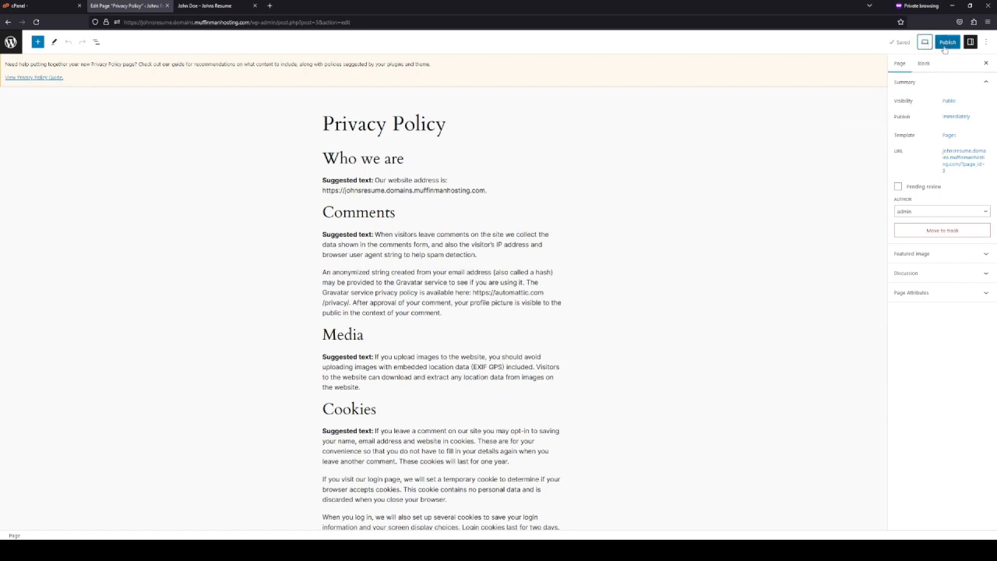
click(946, 44)
click(914, 41)
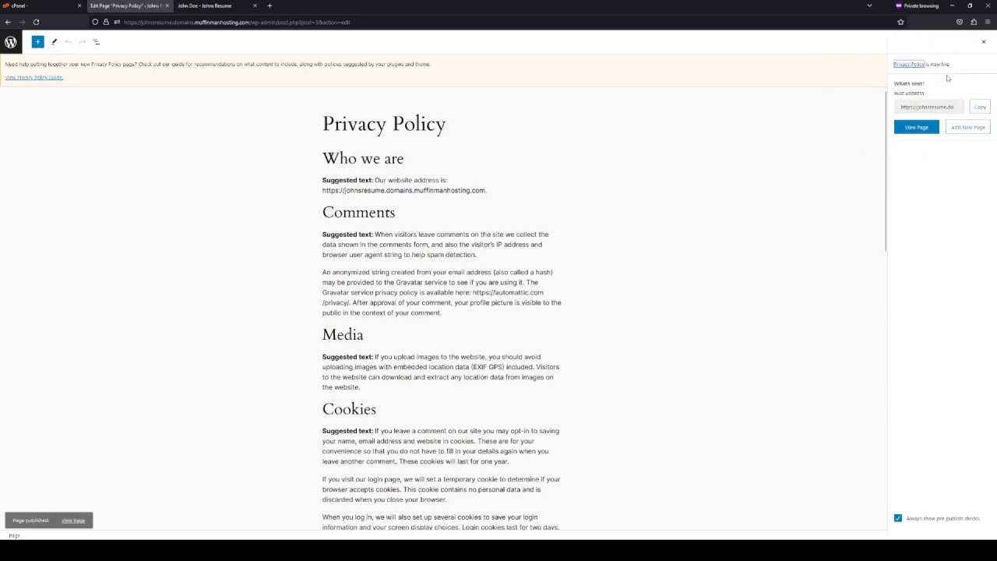
click(984, 42)
View the published Privacy Policy page in a new tab, copy its address, and return to the pages list
click(924, 43)
click(253, 24)
click(286, 59)
key(alt+Left)
mouse_move(95, 150)
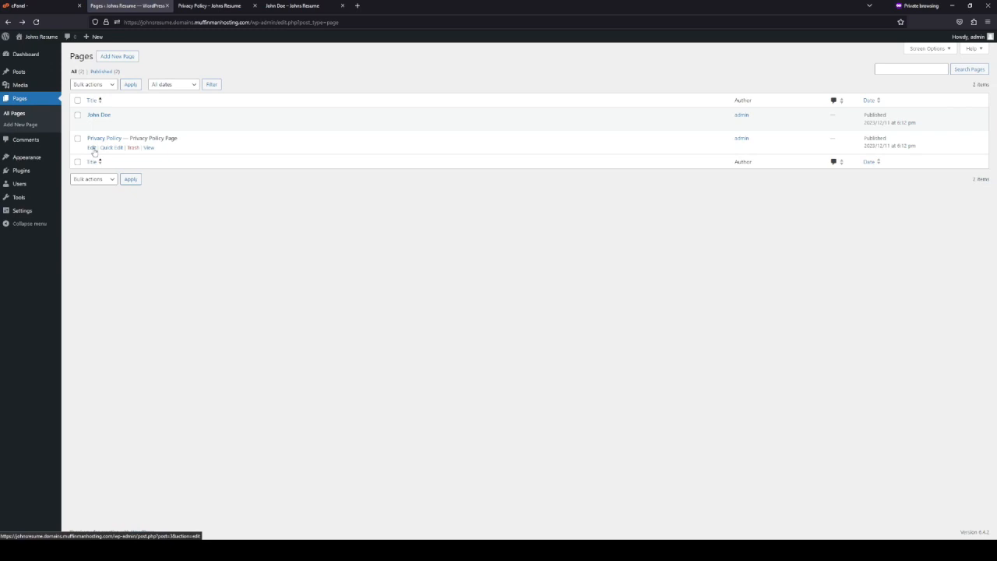
Open the main resume page for editing and try to link its "Resume" button to the copied page address
click(90, 123)
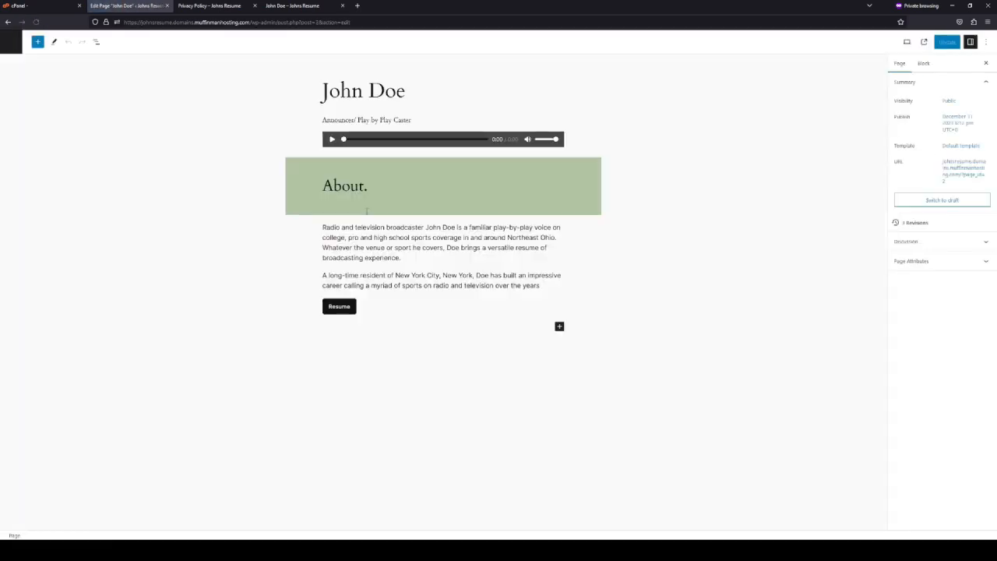
click(341, 307)
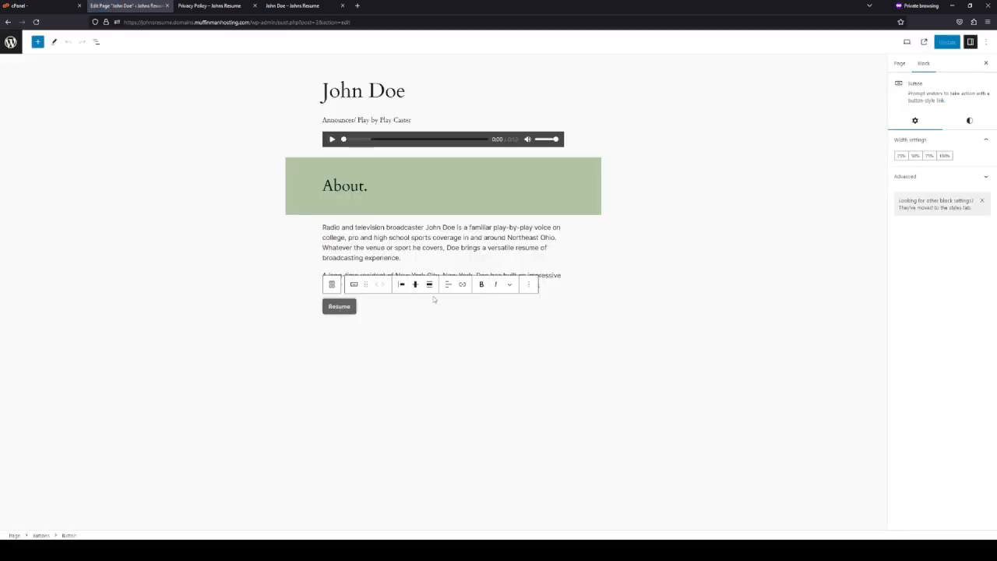
click(462, 285)
click(348, 329)
key(ctrl+v)
click(402, 364)
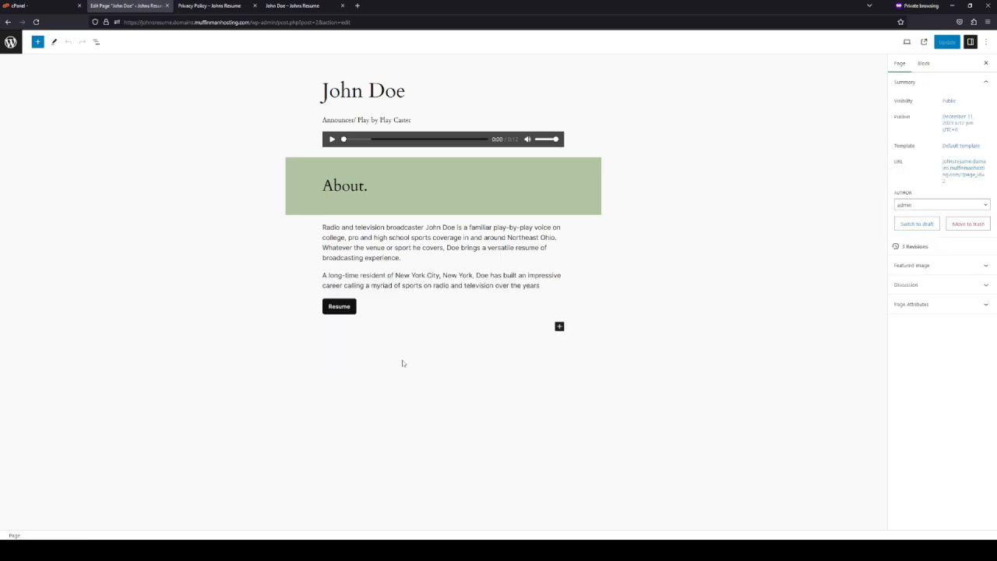
Apply the copied Privacy Policy page address as the "Resume" button's link and update the page
click(340, 306)
click(462, 285)
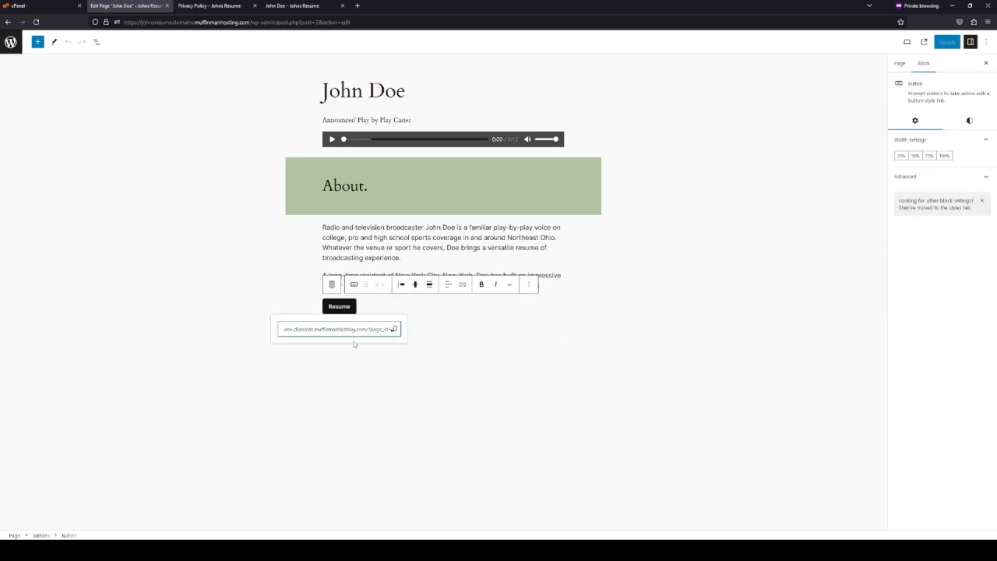
click(397, 352)
click(478, 376)
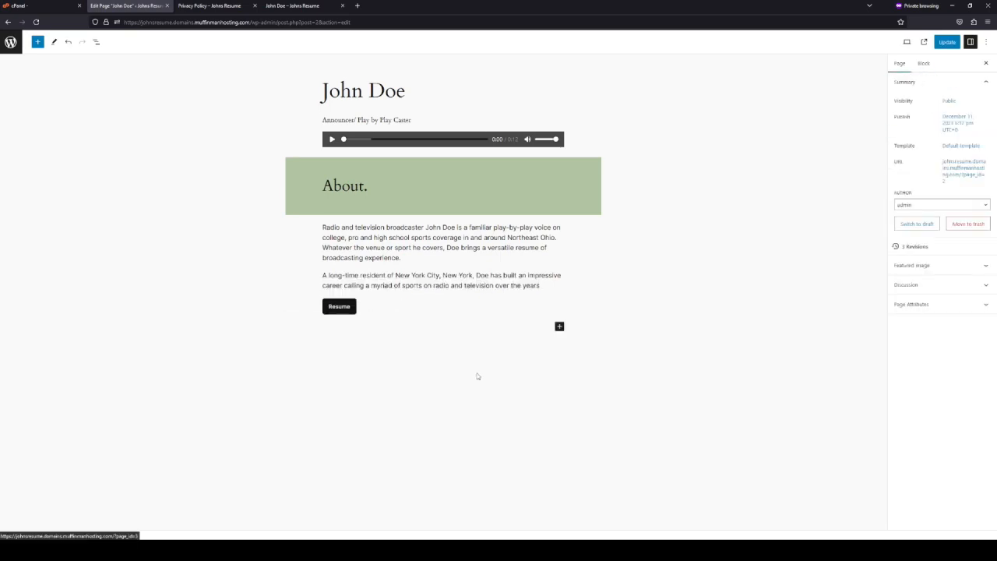
click(946, 41)
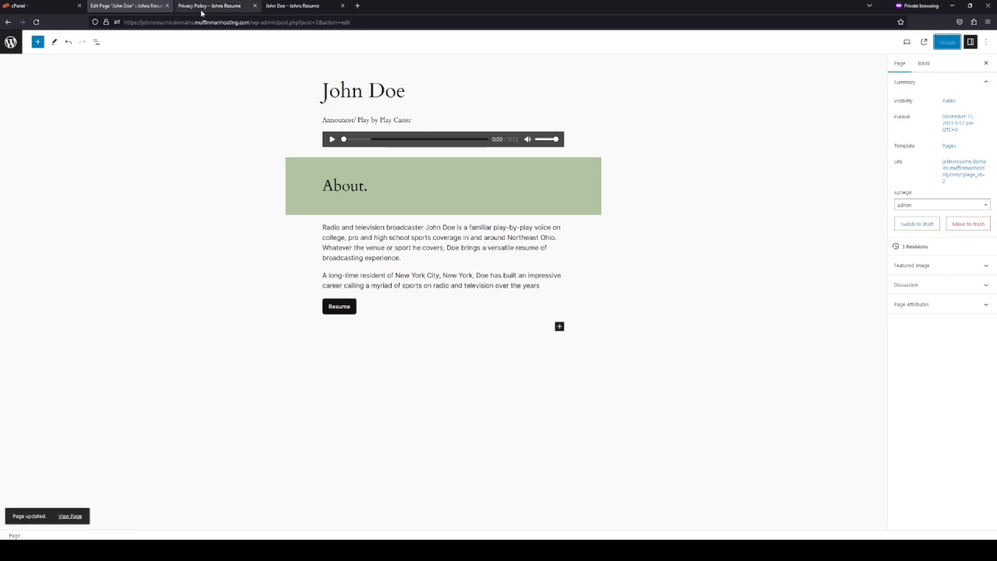
Reload the live main page and test where its "Resume" button leads
click(318, 6)
click(37, 22)
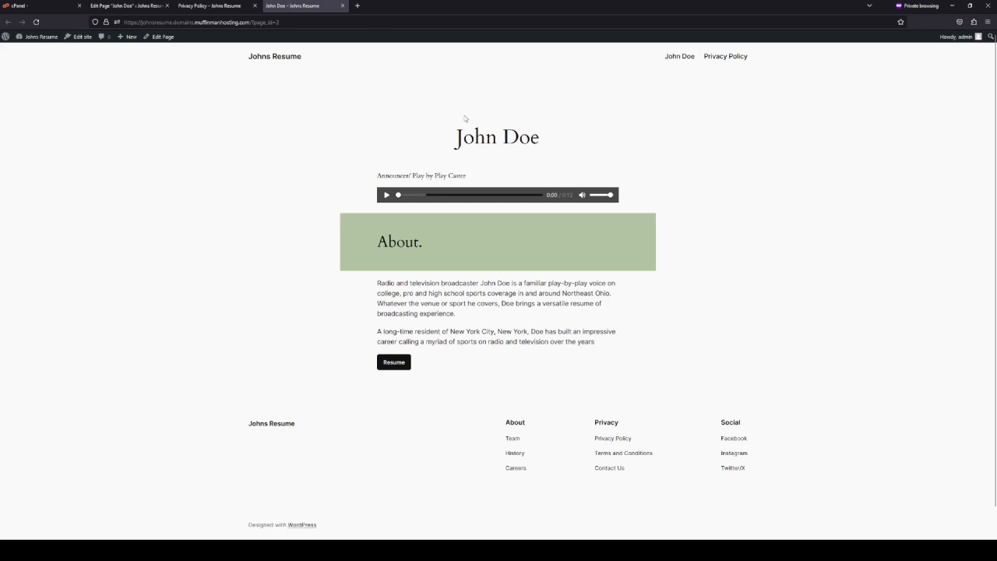
click(393, 362)
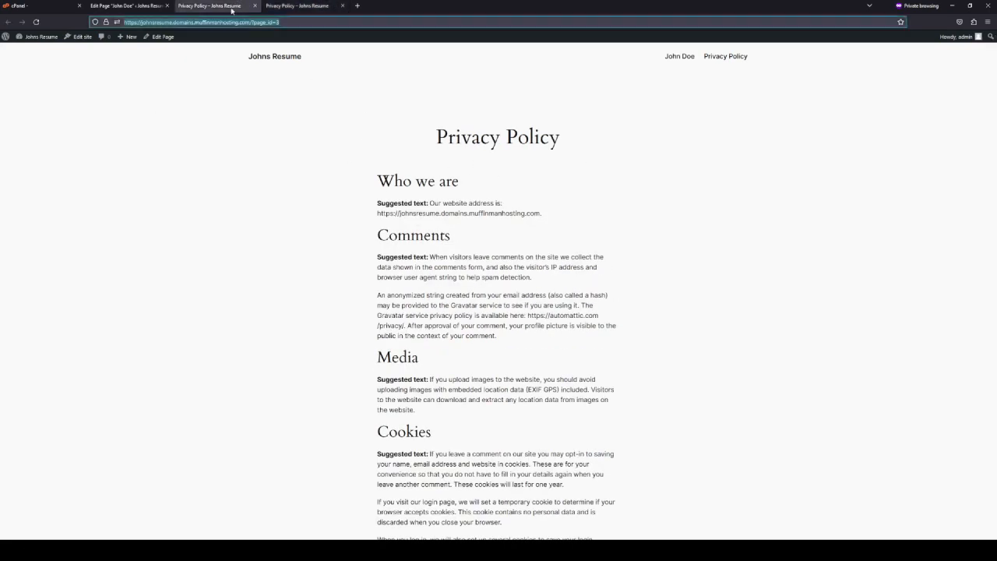
Open the Privacy Policy page for editing from the pages list and change its title to "Resume"
click(125, 6)
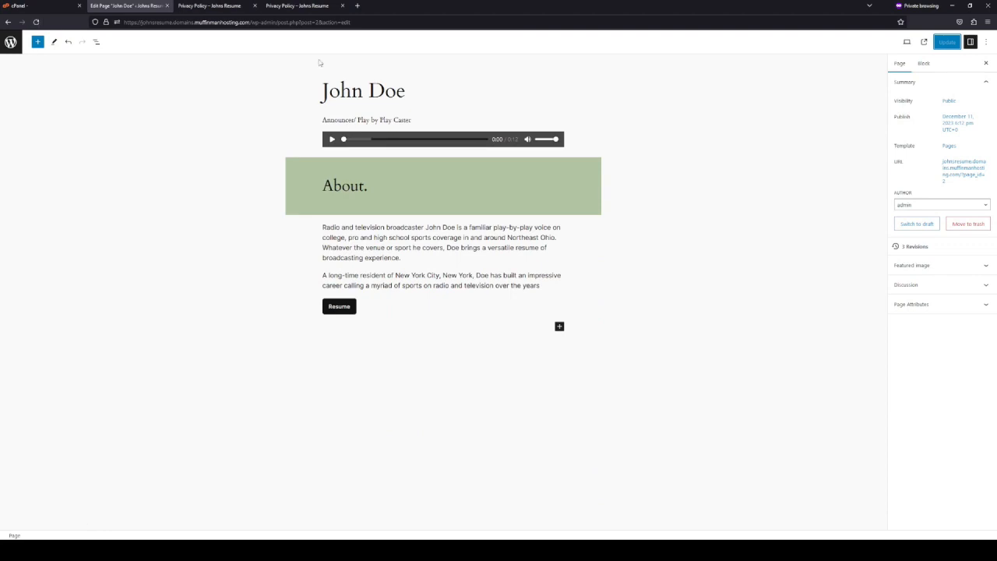
key(F5)
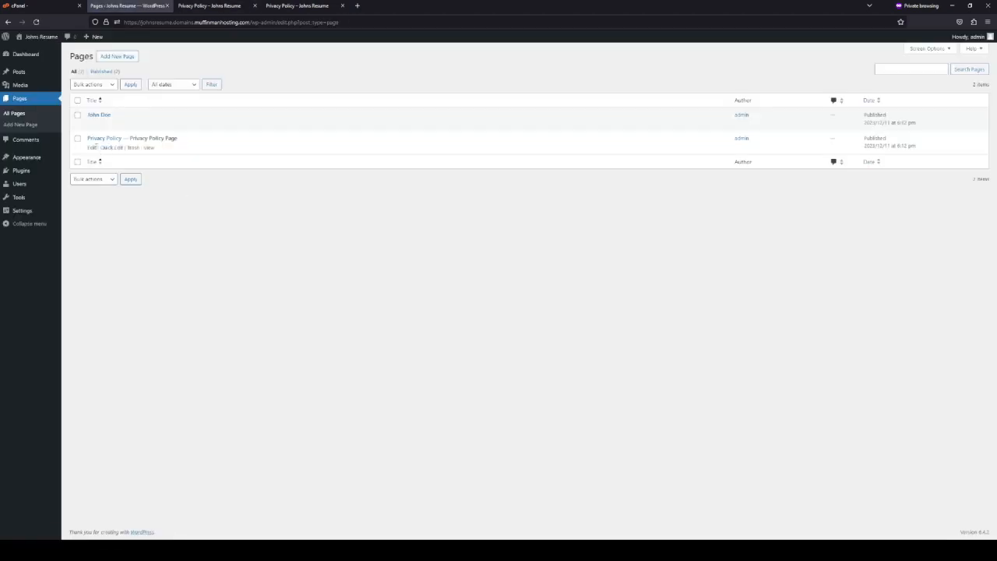
click(92, 147)
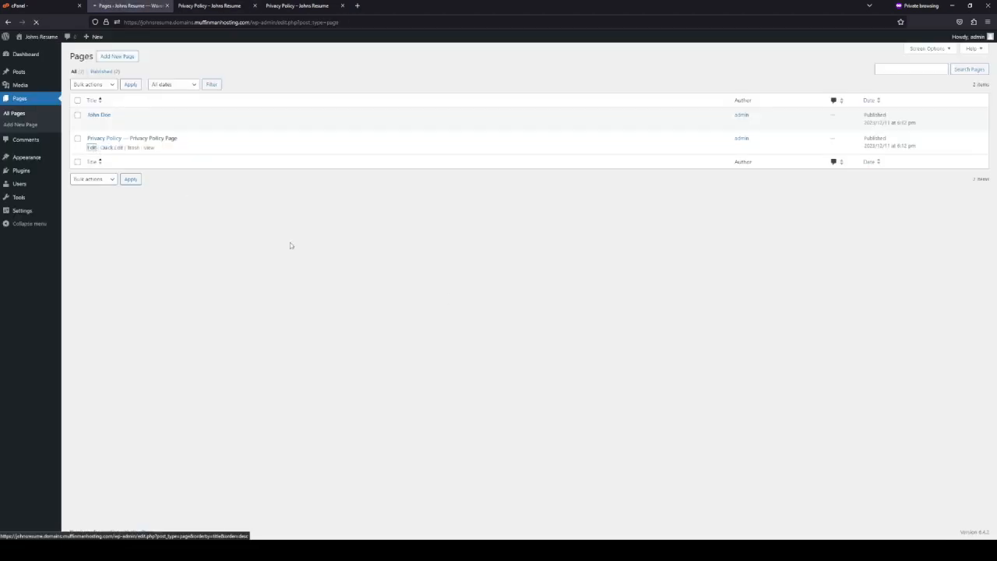
triple_click(368, 125)
text(Resume)
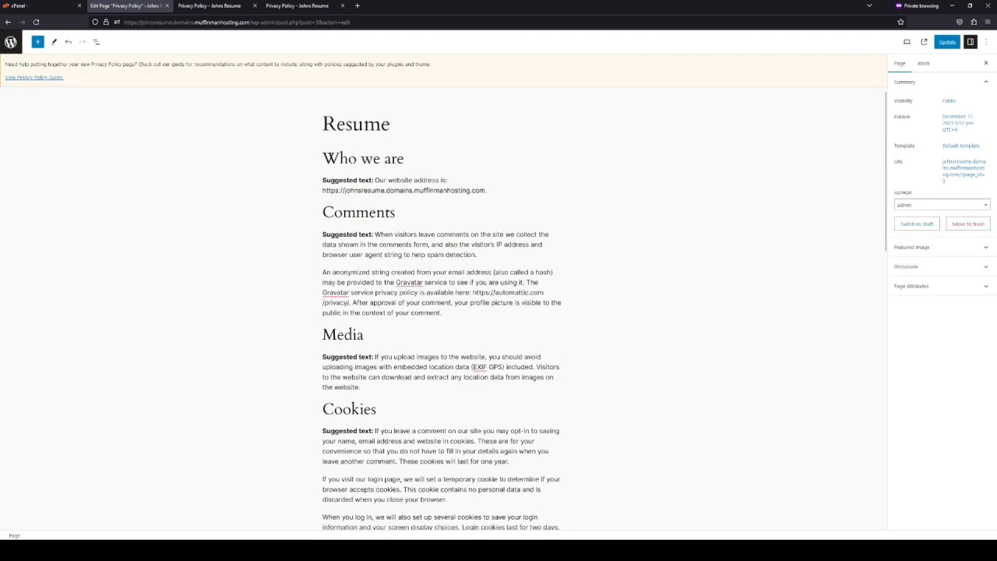
Delete all the suggested privacy policy text below the "Resume" title
drag(323, 156, 423, 367)
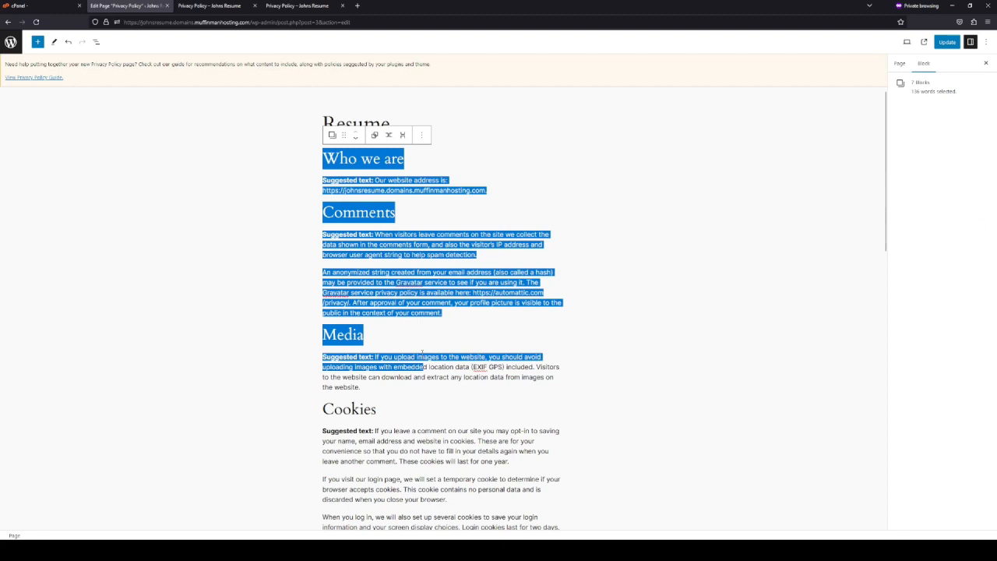
click(423, 367)
click(369, 179)
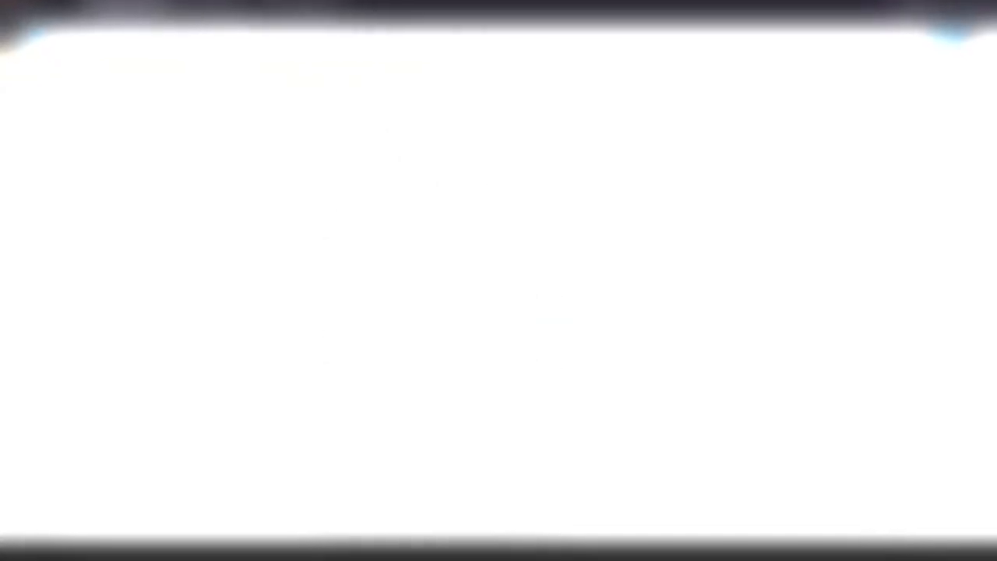
Embed the resume PDF in a File block 750 pixels high below the title and update the page
click(559, 171)
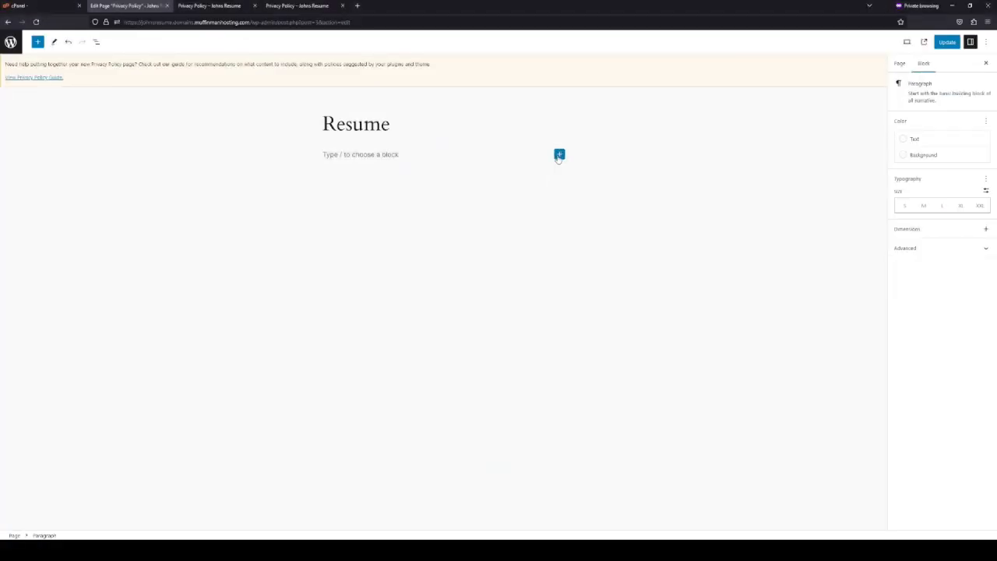
text(file)
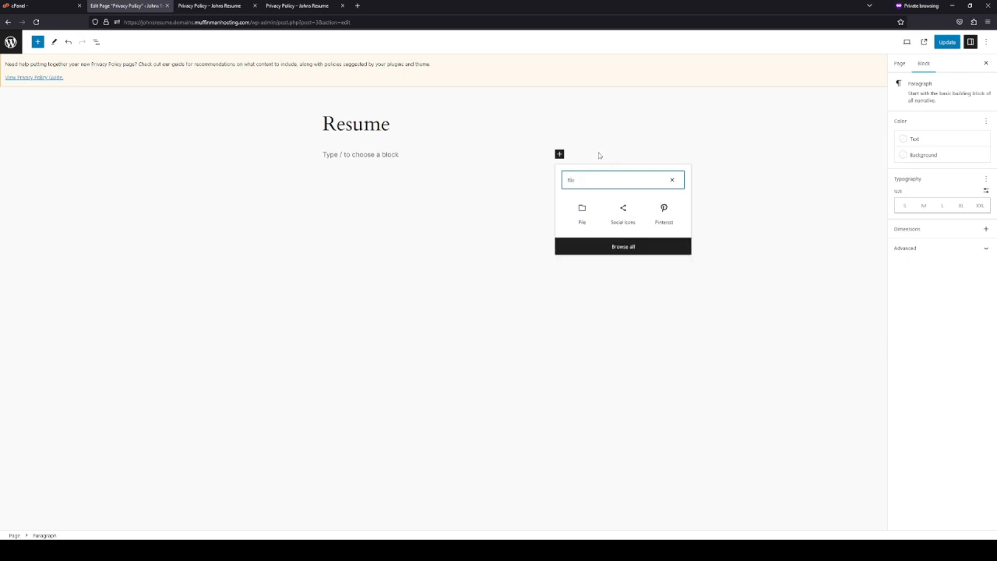
click(582, 212)
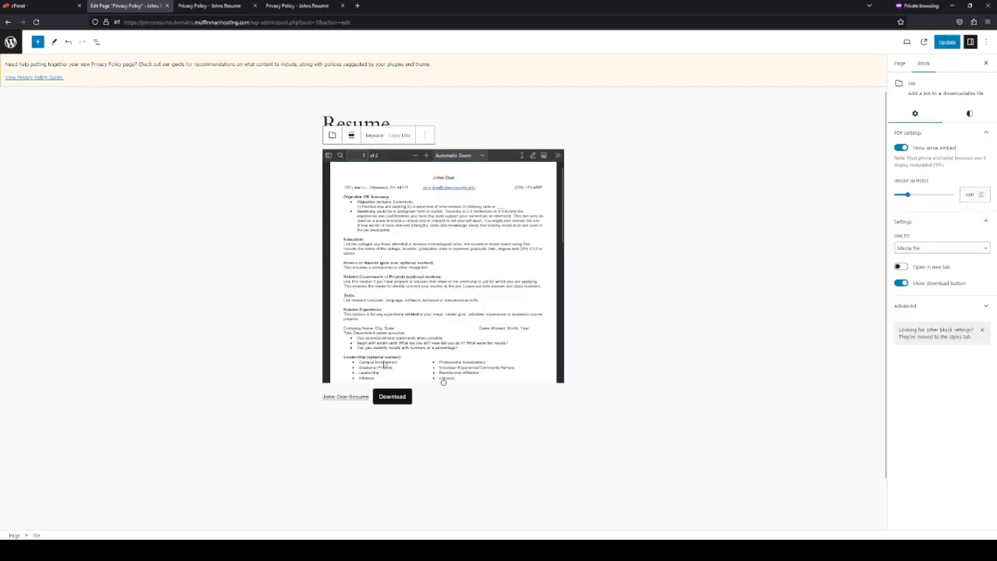
drag(442, 383, 443, 441)
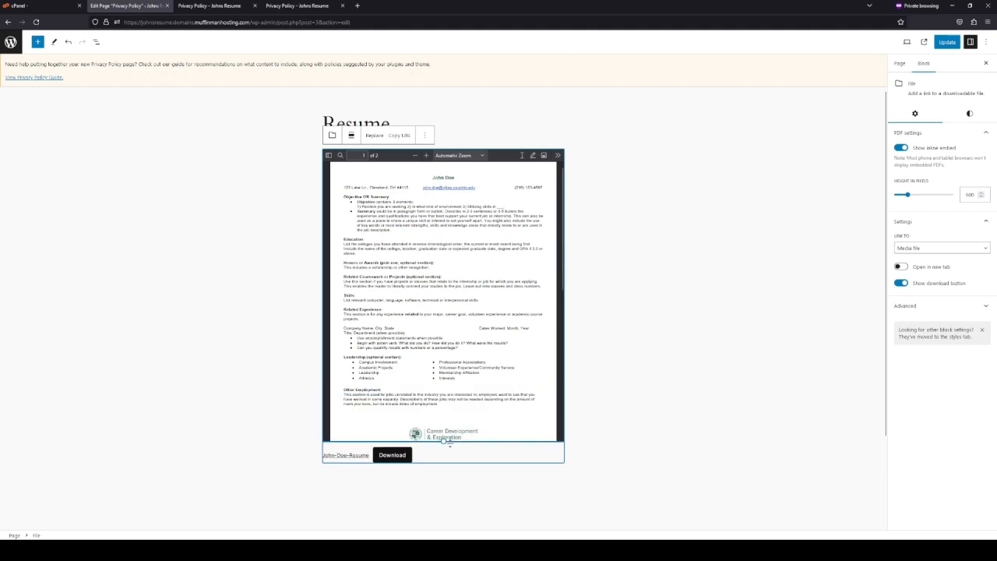
click(948, 42)
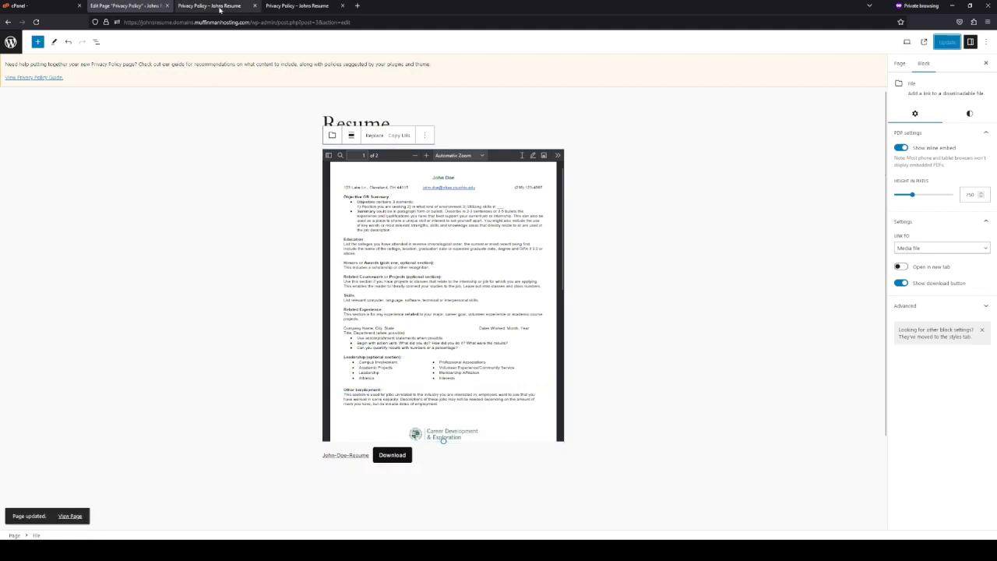
Reload the live main page and check its "Resume" button, page title, and navigation links
click(270, 6)
key(F5)
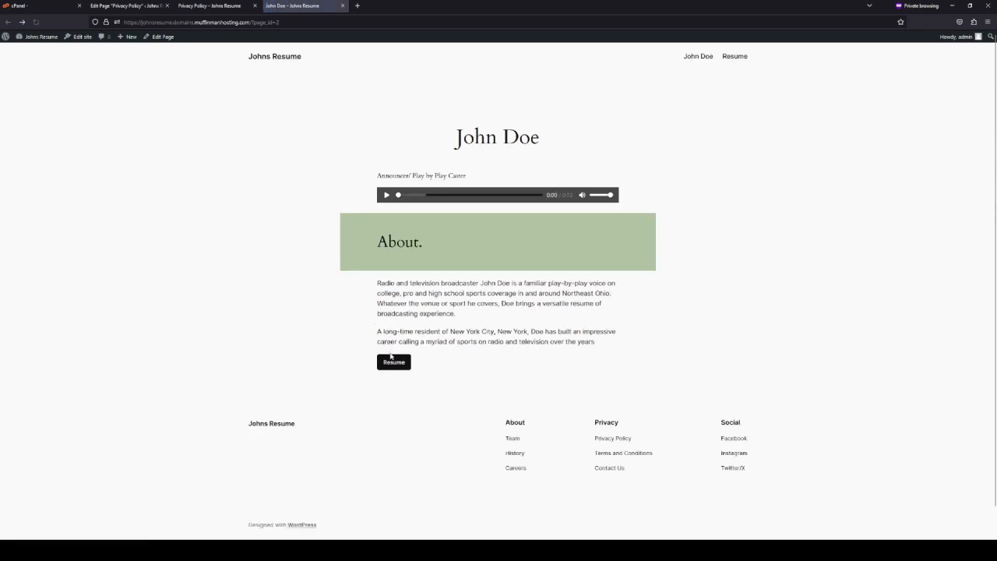
click(401, 364)
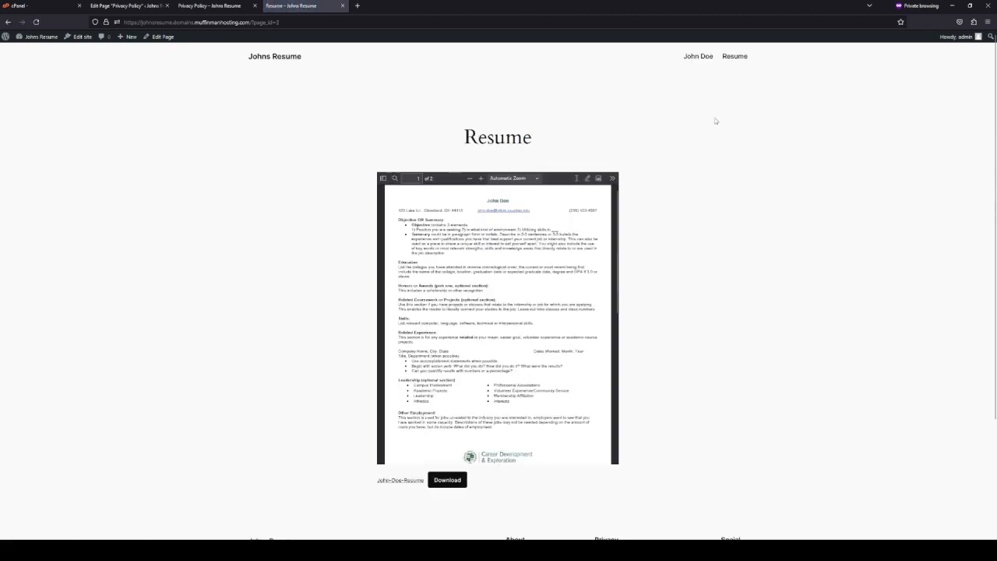
click(735, 57)
click(689, 57)
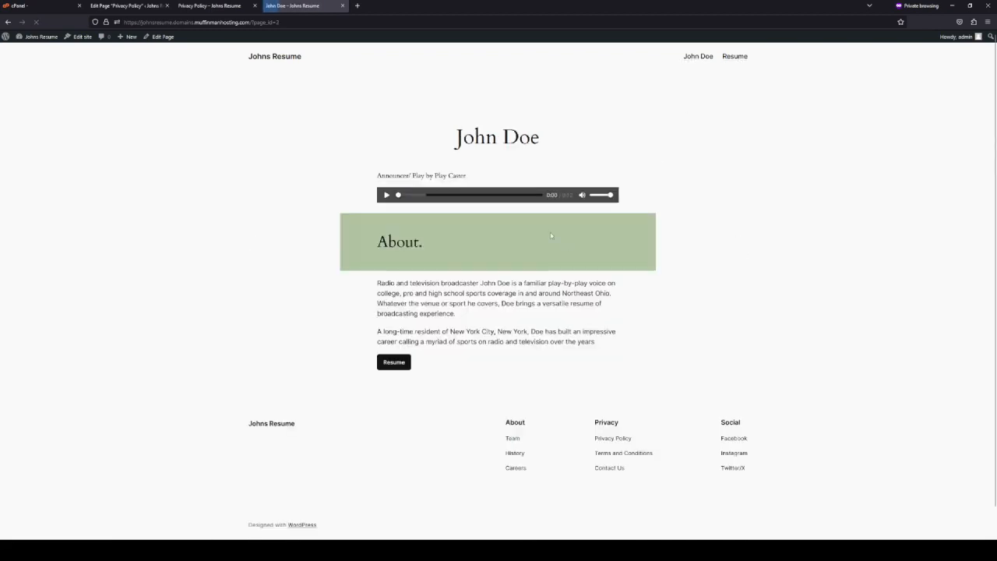
drag(463, 139, 597, 132)
drag(661, 62, 758, 50)
click(780, 63)
Return to the pages list and open the main page for editing
click(125, 5)
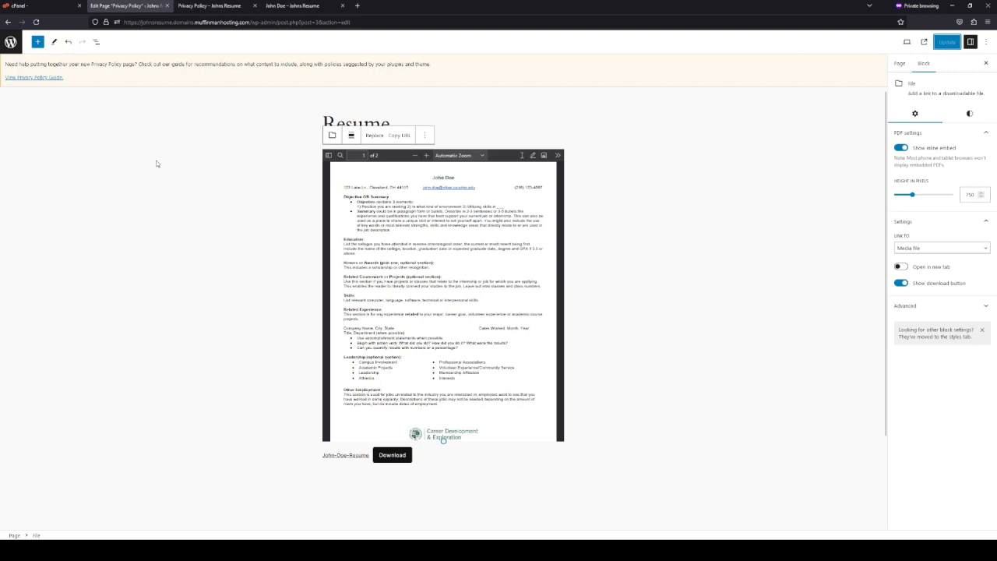
key(alt+Left)
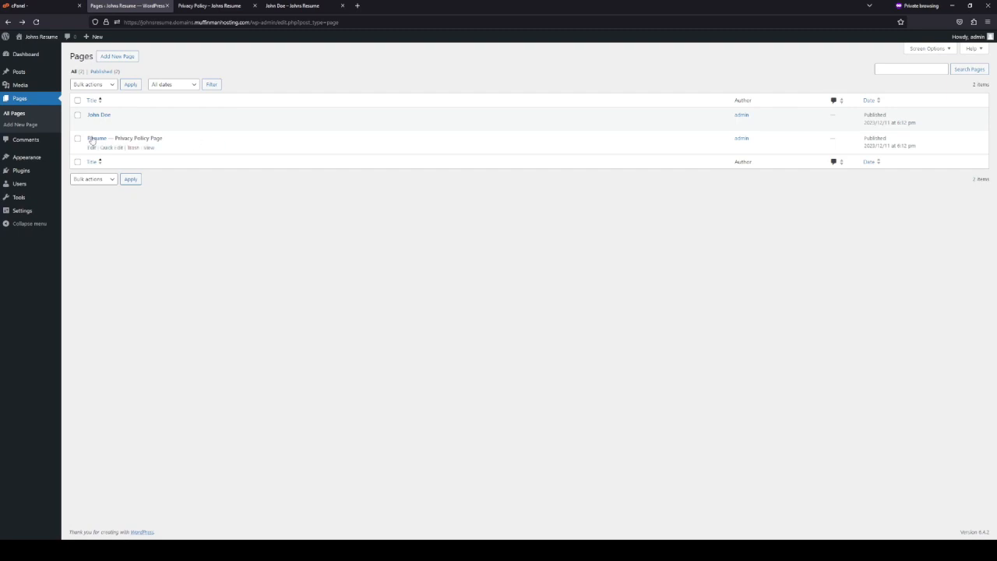
click(99, 115)
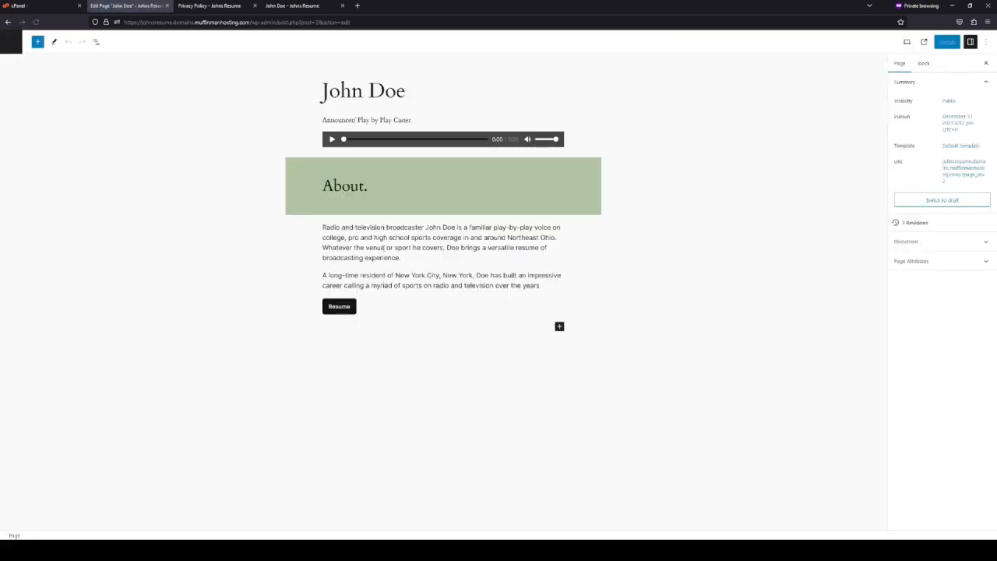
click(337, 327)
text(Expericen)
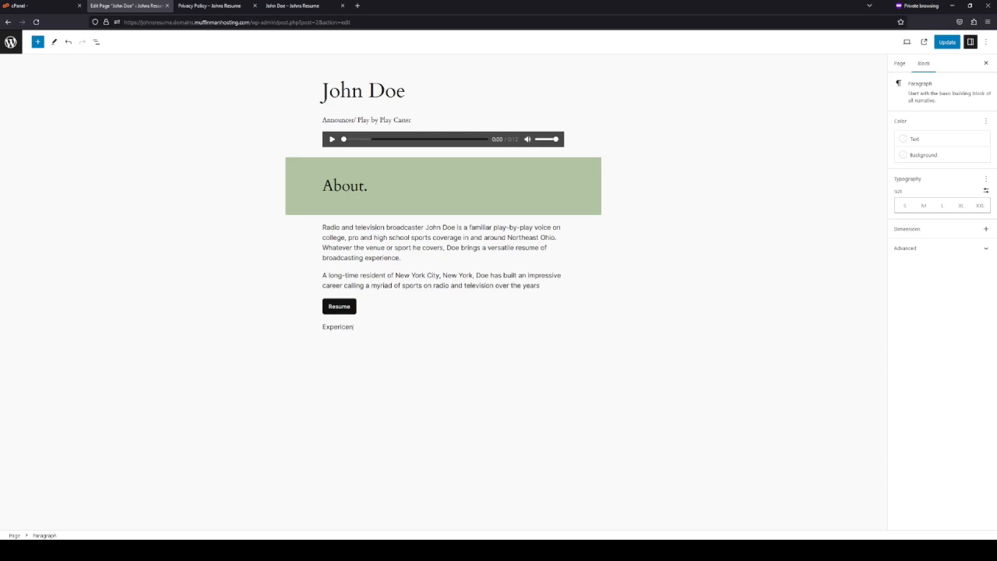
key(BackSpace)
key(BackSpace)
key(BackSpace)
key(BackSpace)
key(BackSpace)
key(BackSpace)
key(BackSpace)
key(BackSpace)
Insert a Heading block reading "Experience" below the "Resume" button
click(559, 327)
click(625, 386)
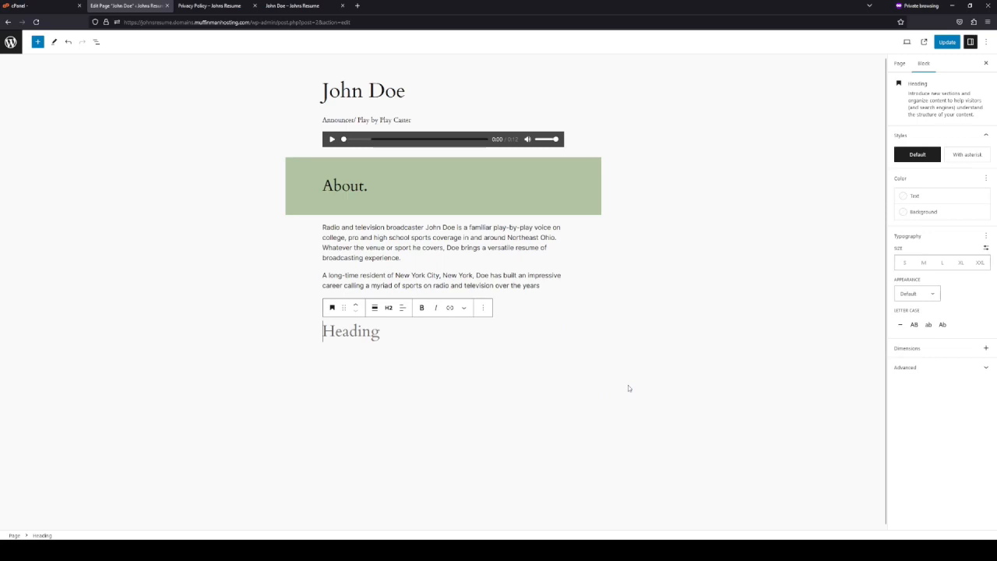
text(Expericne)
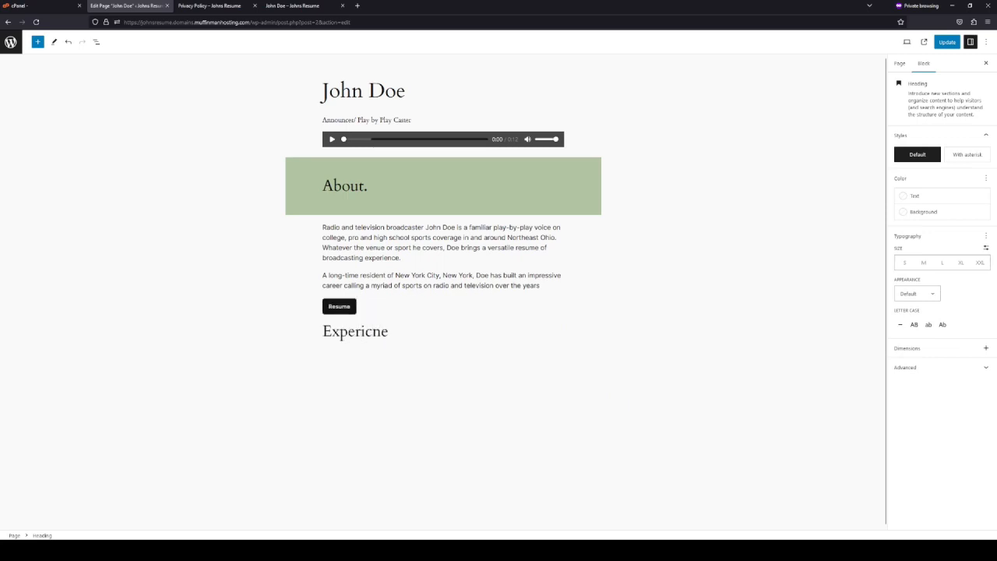
key(BackSpace)
key(BackSpace)
text(ence)
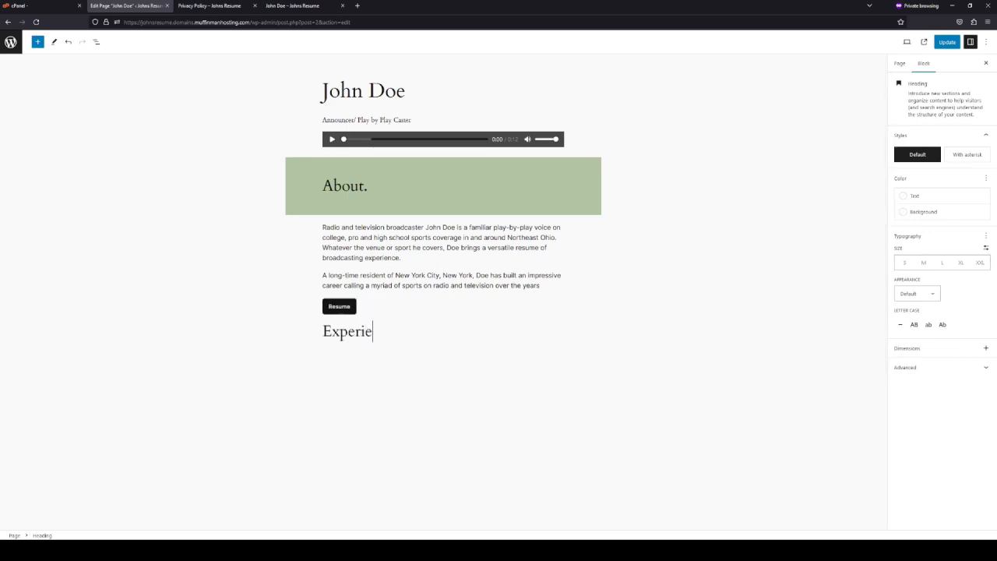
Give the "Experience" heading the same green background as "About." and add a period after its text
double_click(383, 333)
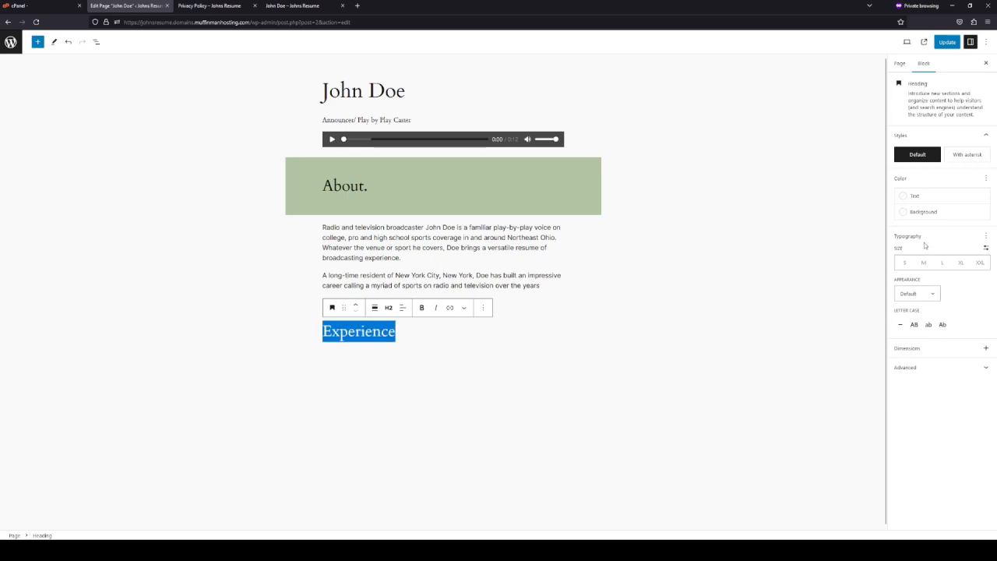
click(924, 212)
click(822, 317)
click(436, 391)
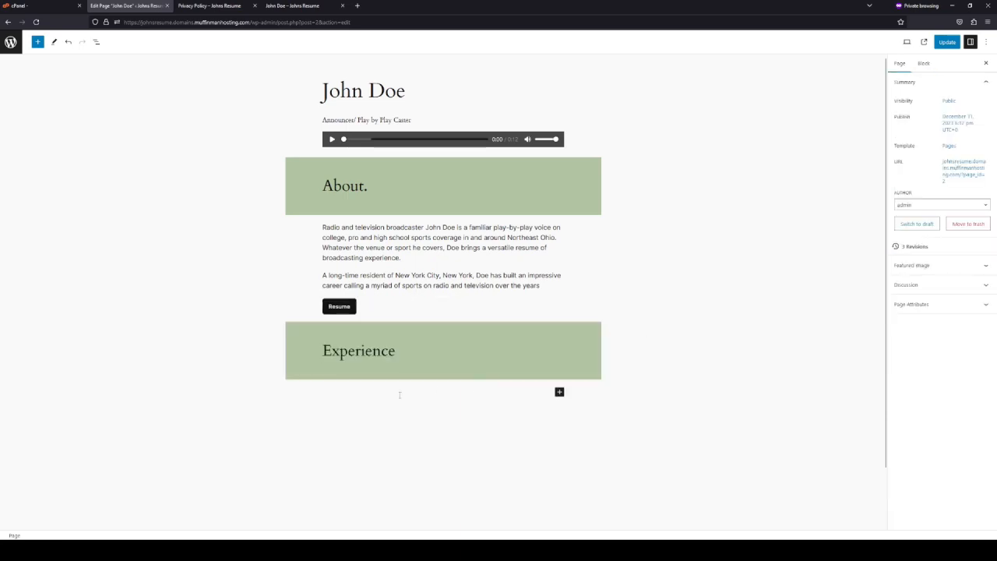
click(400, 351)
text(.)
click(382, 405)
Insert a 50/50 Columns block below the "Experience." heading and add a Paragraph block to its first column
click(559, 391)
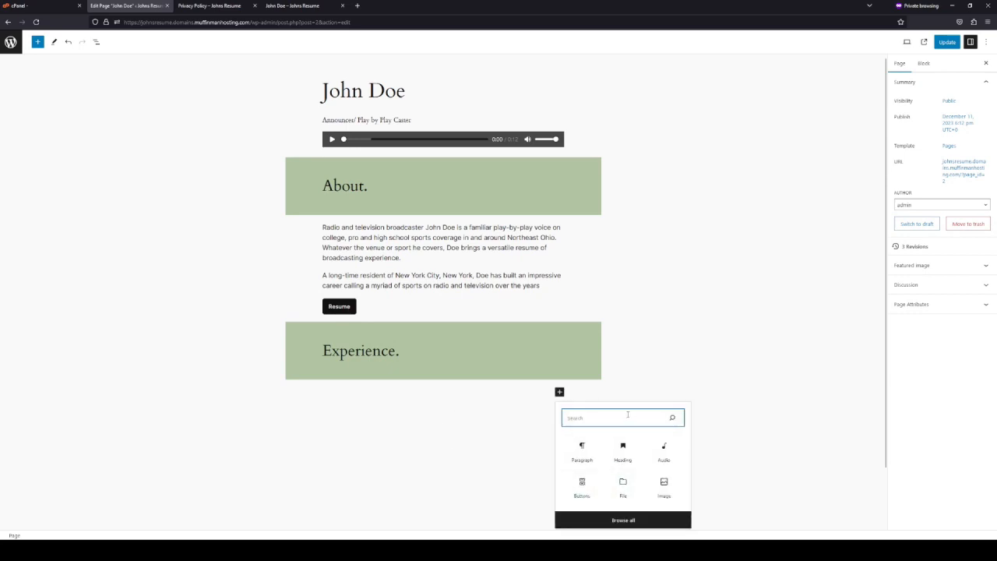
text(colo)
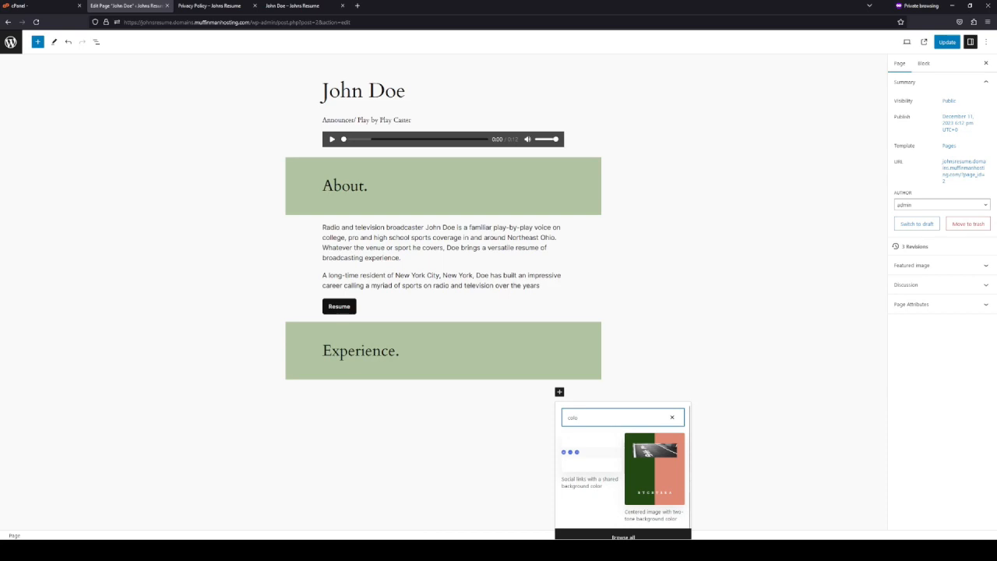
key(BackSpace)
click(581, 453)
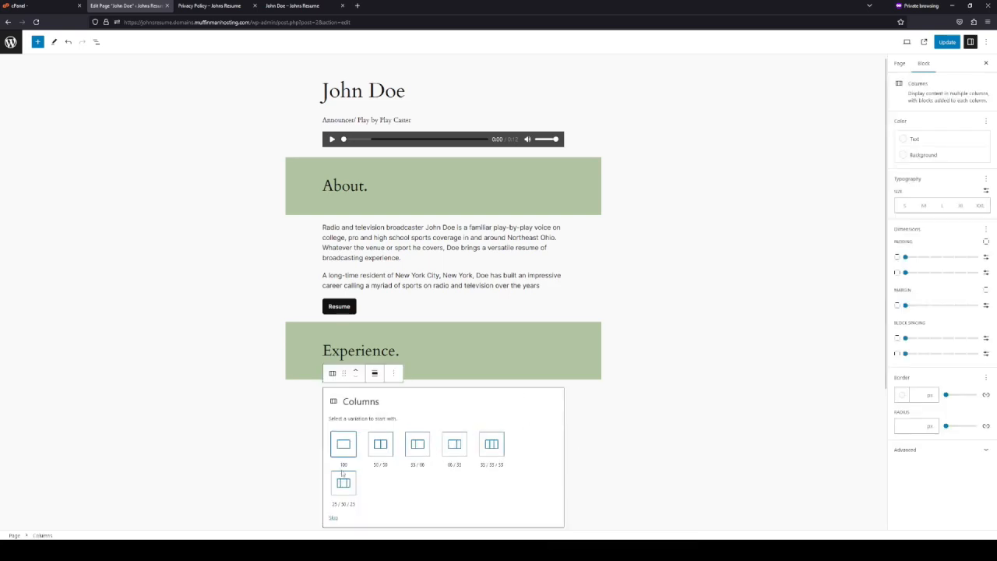
click(380, 444)
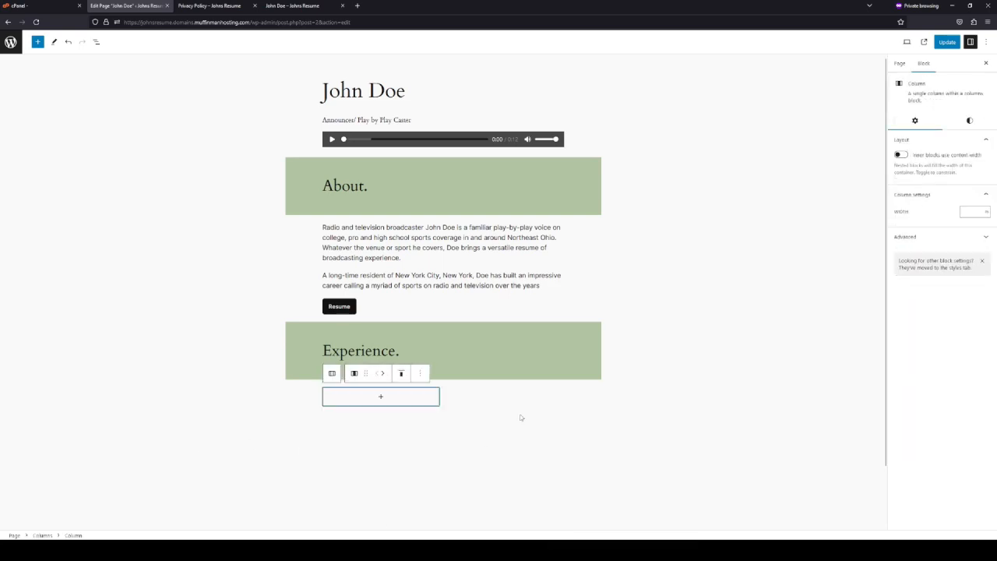
click(381, 398)
click(333, 467)
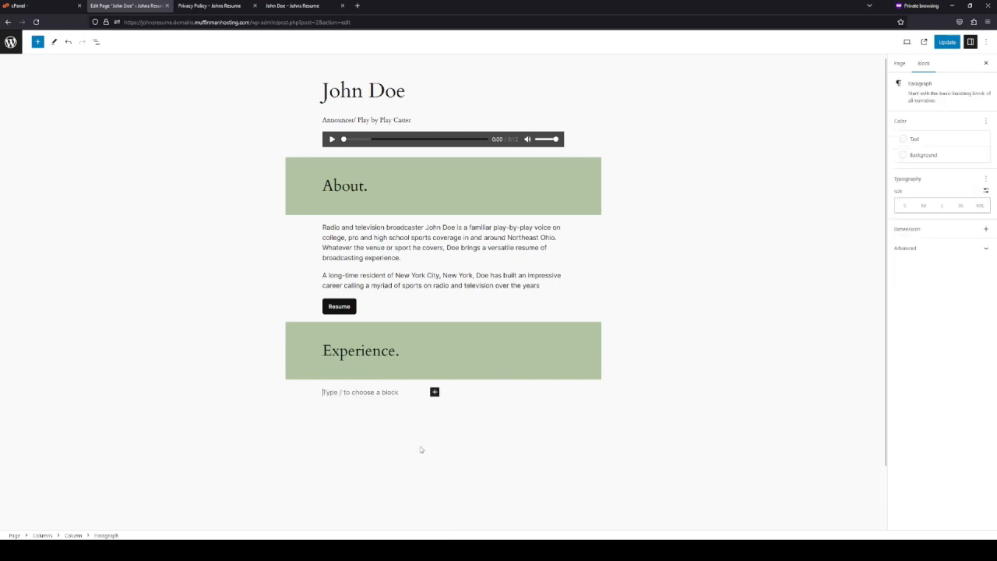
Insert an Image block in the second column from the copied experience logos URL and enlarge the image slightly
click(483, 410)
click(502, 397)
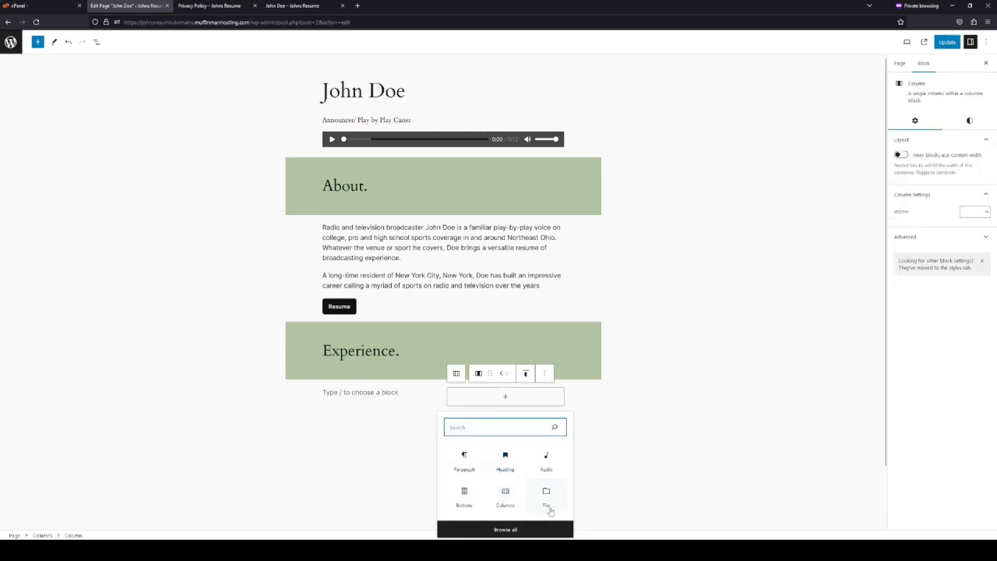
text(pi)
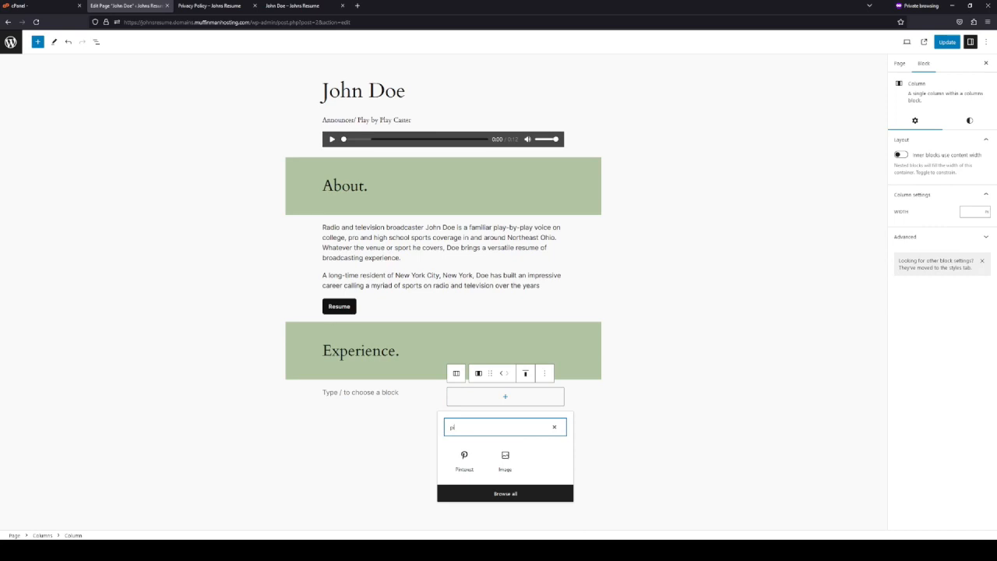
click(504, 458)
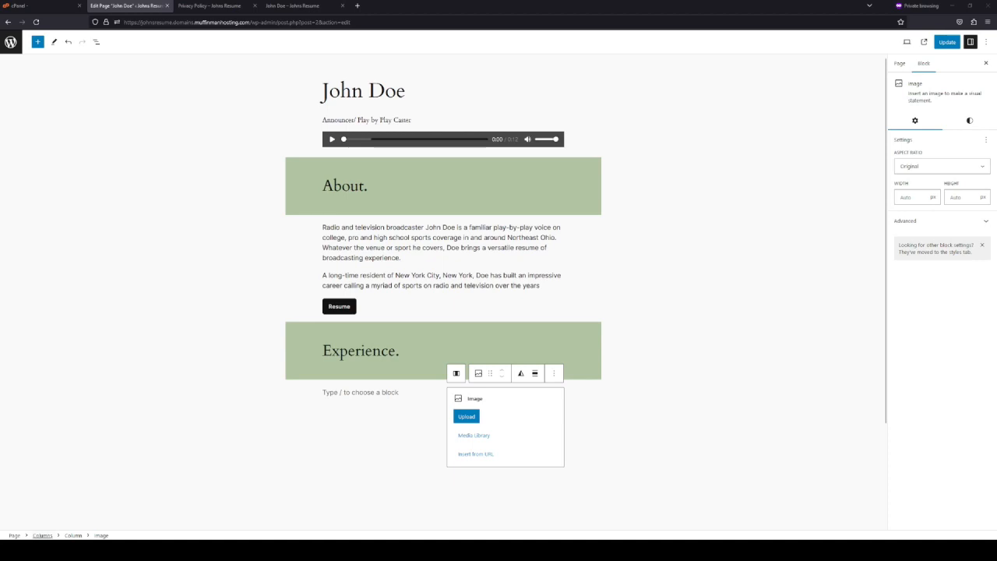
click(475, 454)
key(ctrl+v)
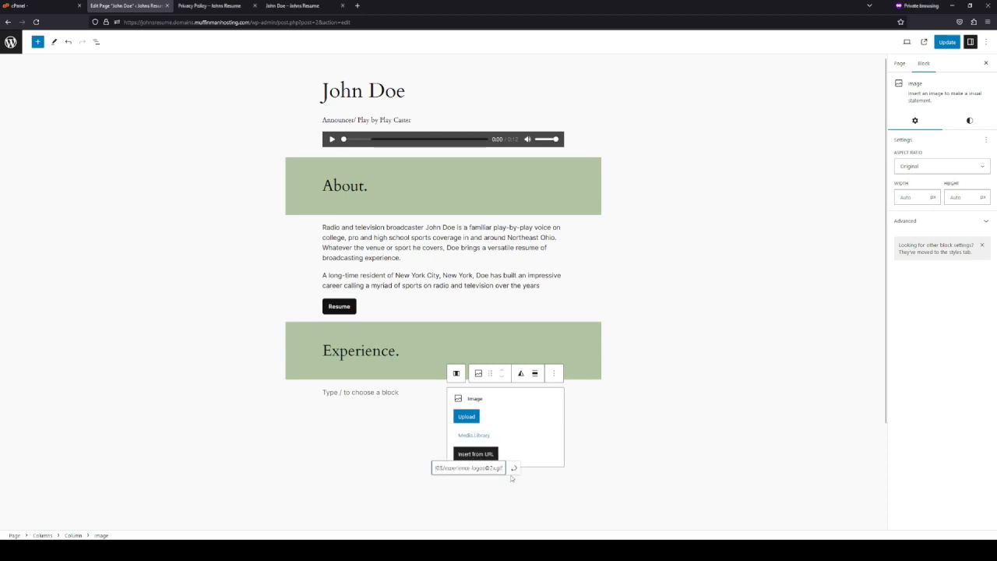
key(Return)
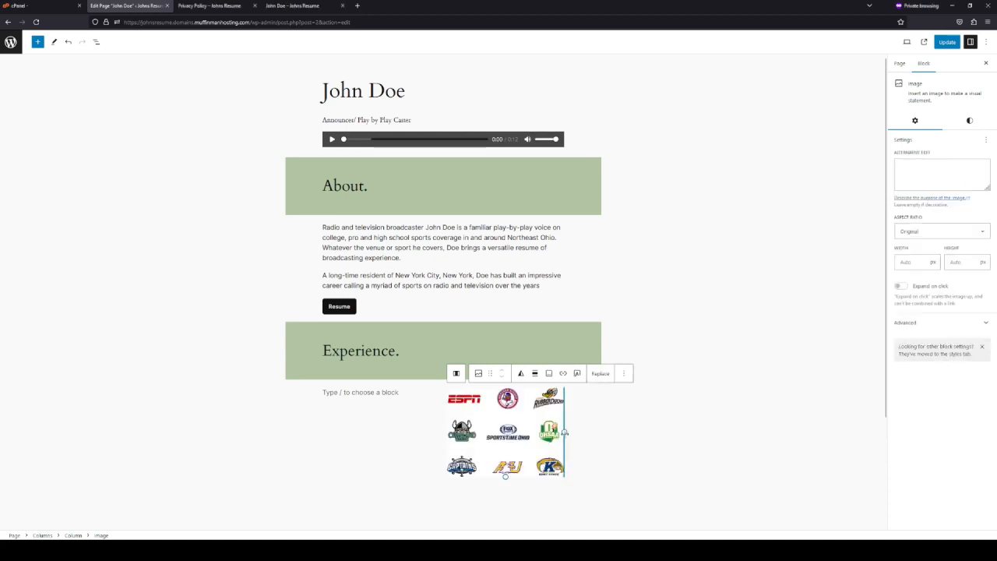
drag(574, 435, 582, 434)
Paste the copied experience text into the first column beside the logos and undo the last layout change
click(334, 411)
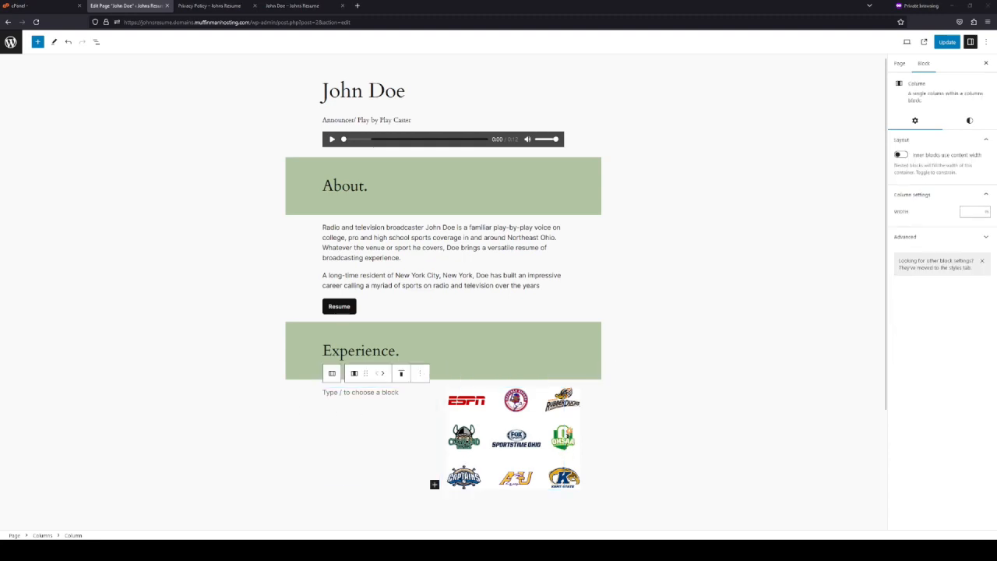
click(333, 416)
text(John Doe has a wide range of experience with numerous teams, schools, organizations and outlets. Through these diverse experiences, he has developed valuable expertise calling a variety of sports on radio, television and streaming platforms.)
click(340, 392)
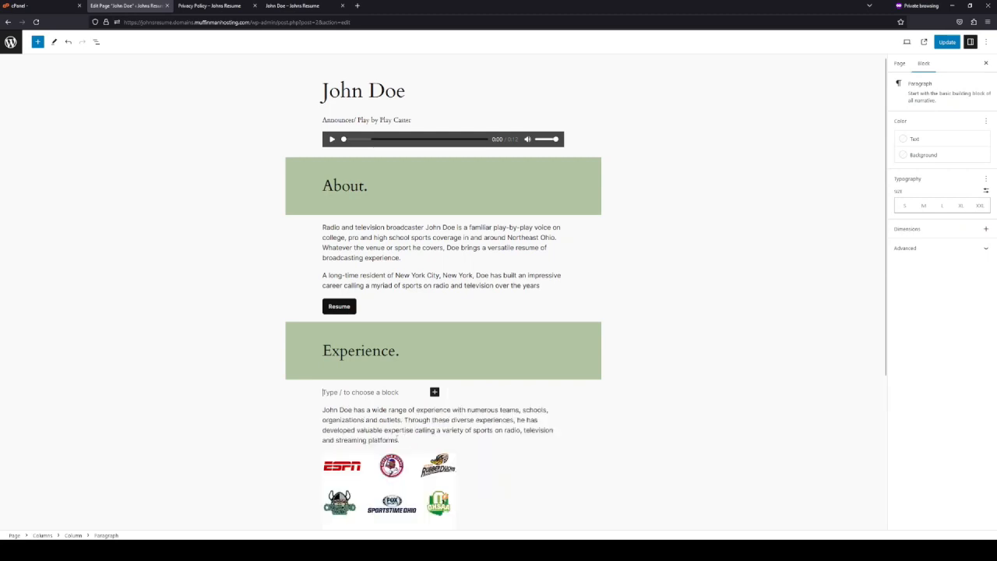
key(ctrl+z)
Move the whole experience text from its paragraph into the empty paragraph at the start of the first column
double_click(384, 450)
click(383, 447)
key(ctrl+a)
key(ctrl+a)
click(383, 447)
key(ctrl+a)
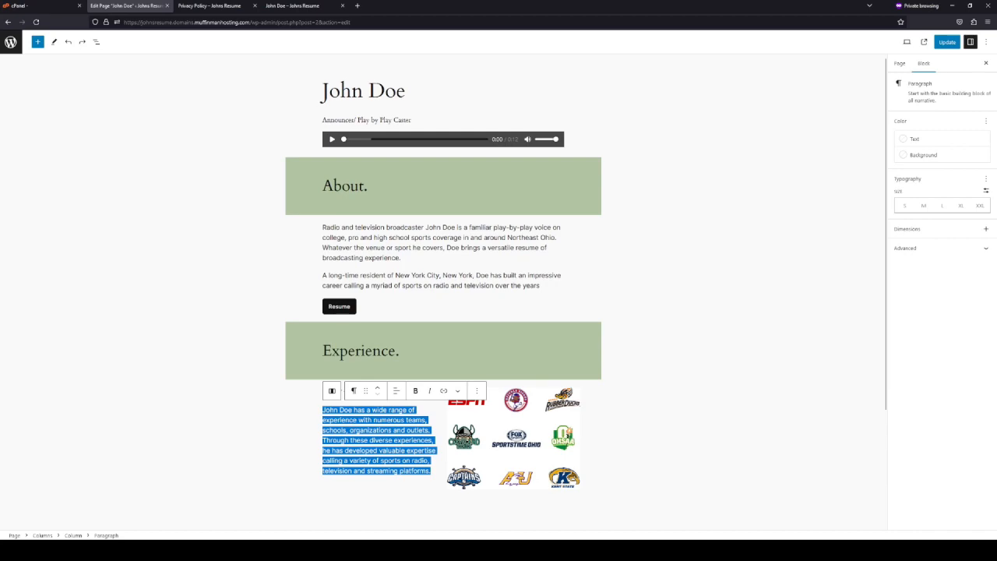
key(ctrl+x)
click(345, 394)
key(ctrl+v)
click(406, 465)
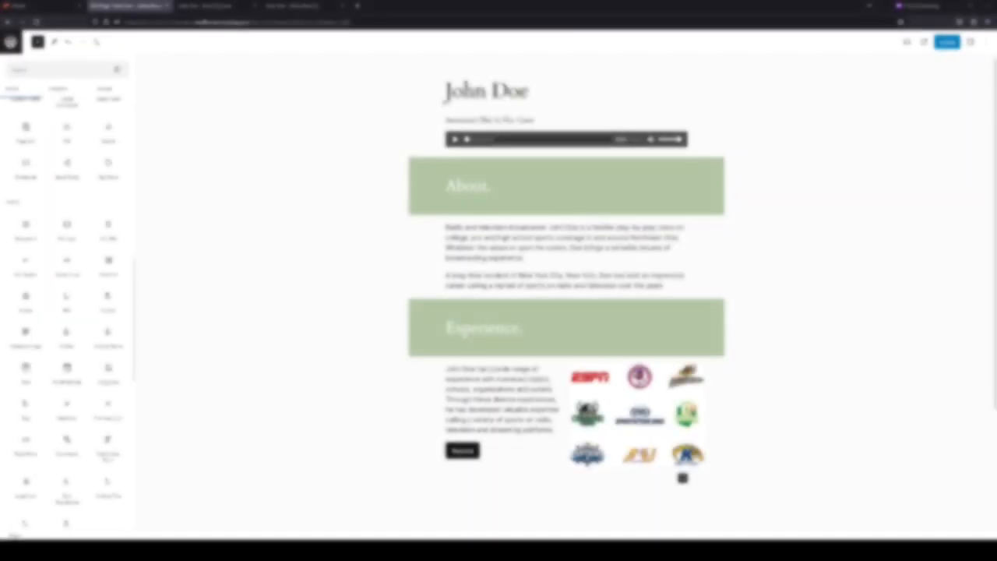
Look through the available block types down to the embeds, including Twitter, YouTube and Spotify, and close the block library
mouse_move(108, 266)
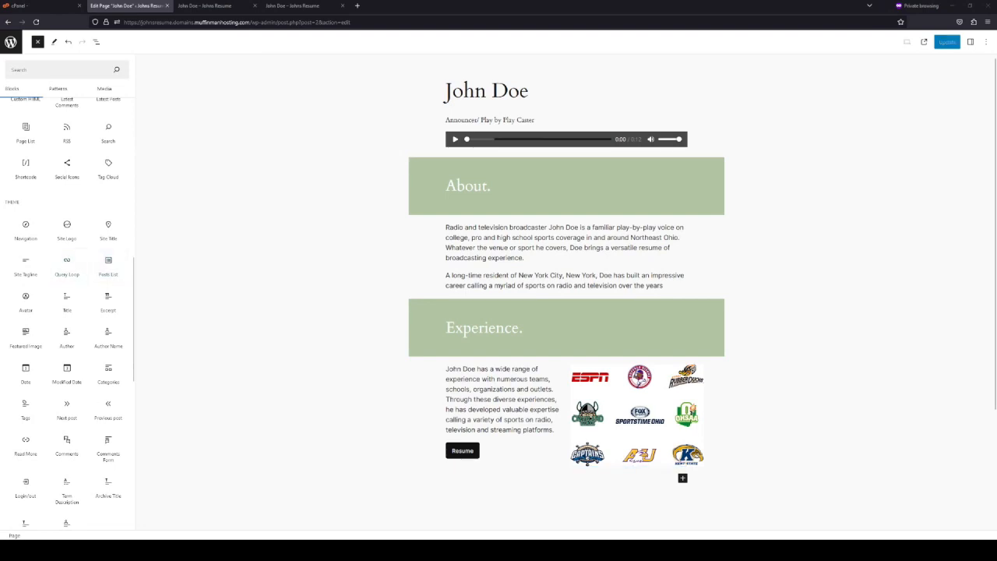
scroll(67, 312, down, 5)
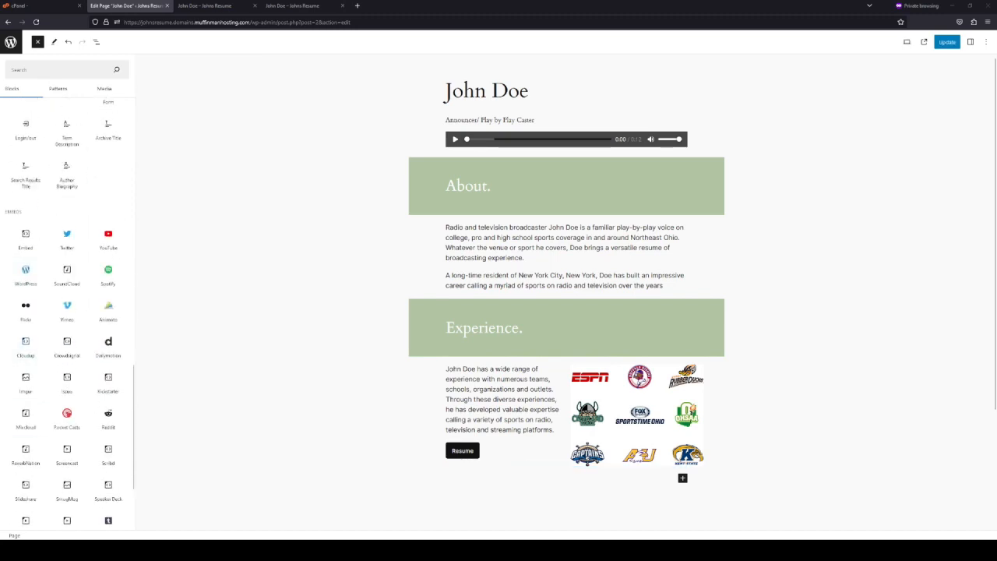
click(38, 42)
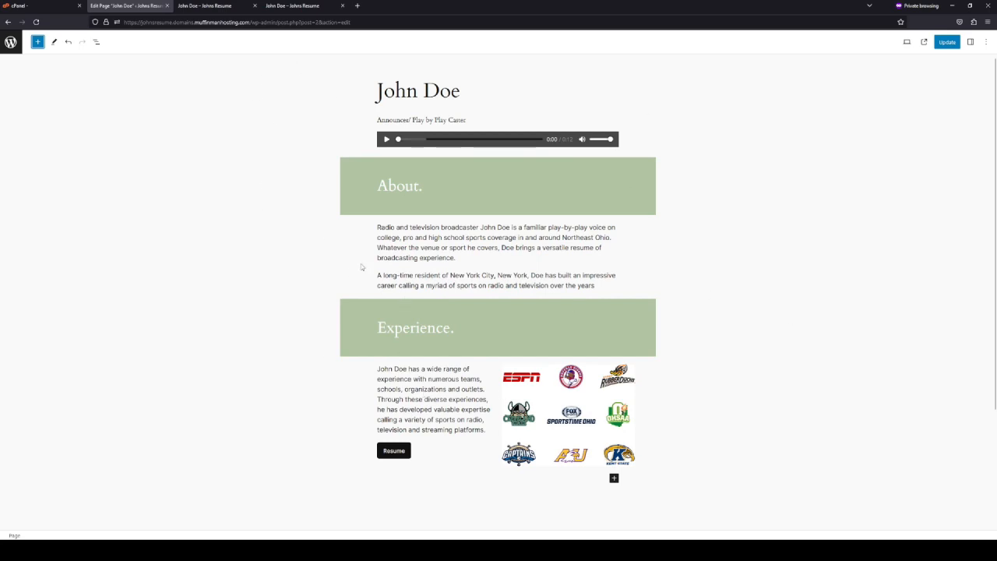
Leave the page editor without saving and open the installer for adding a new theme
click(11, 42)
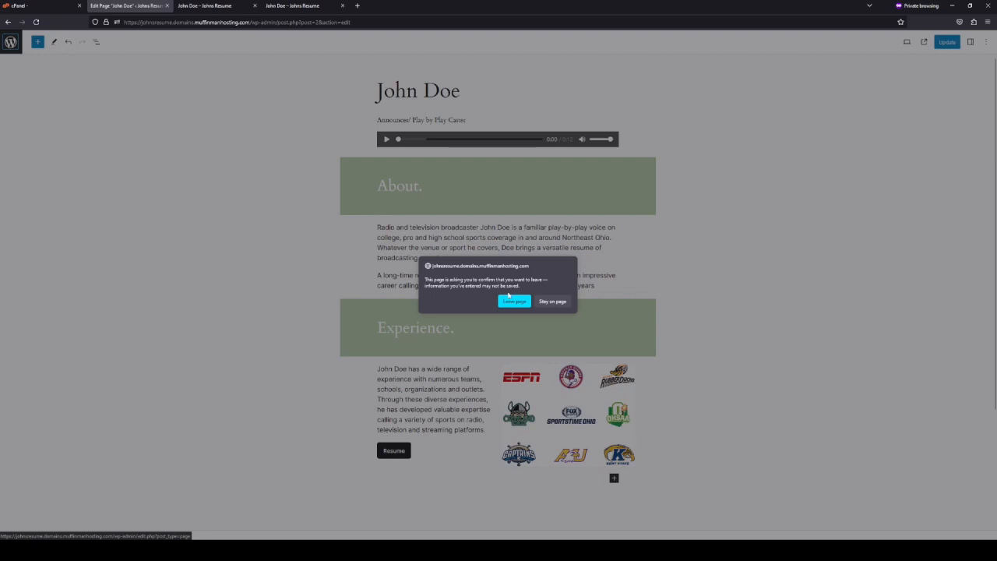
click(514, 301)
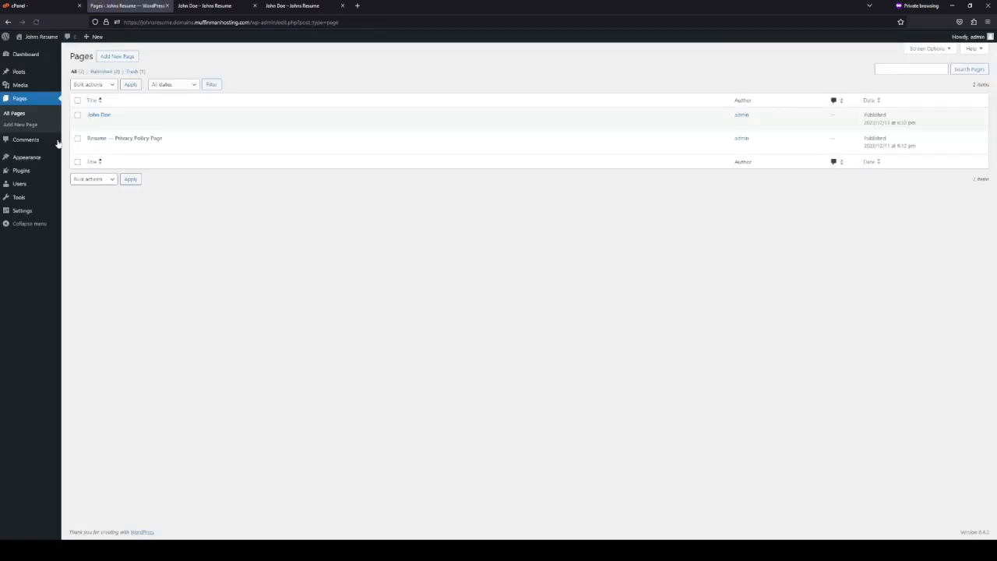
click(31, 158)
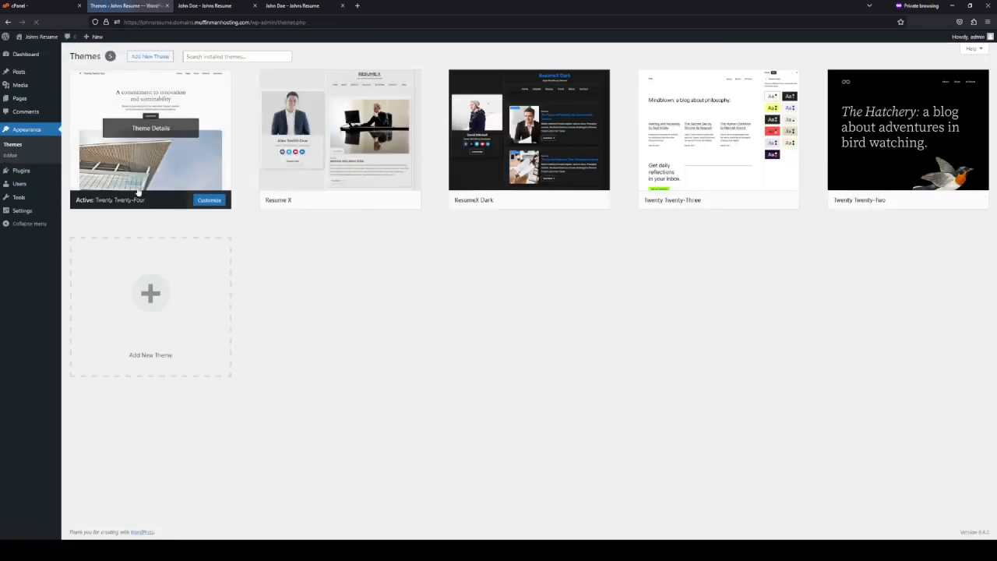
click(150, 300)
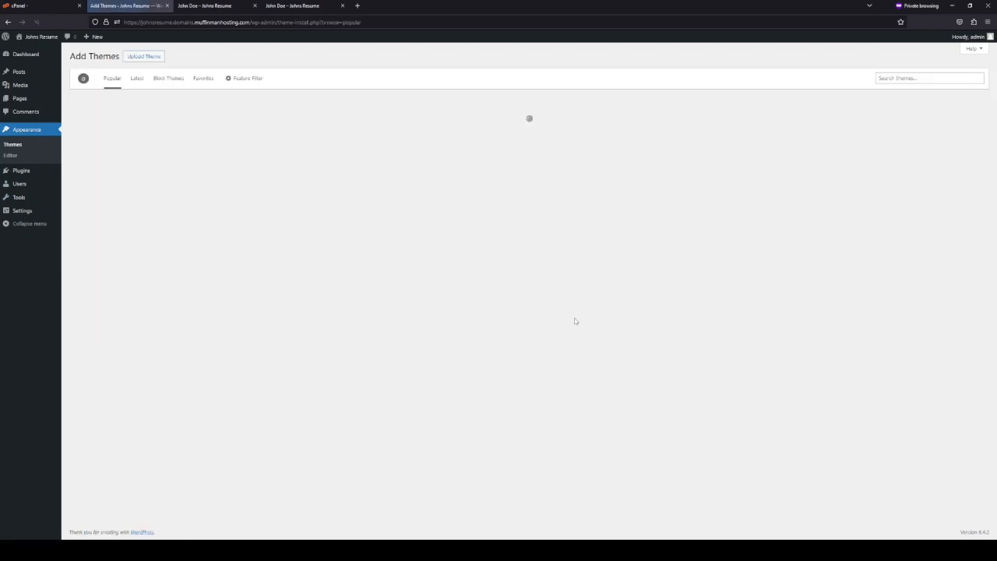
Search the themes for "resume" and activate the installed ResumeX Dark theme
click(913, 79)
text(ne)
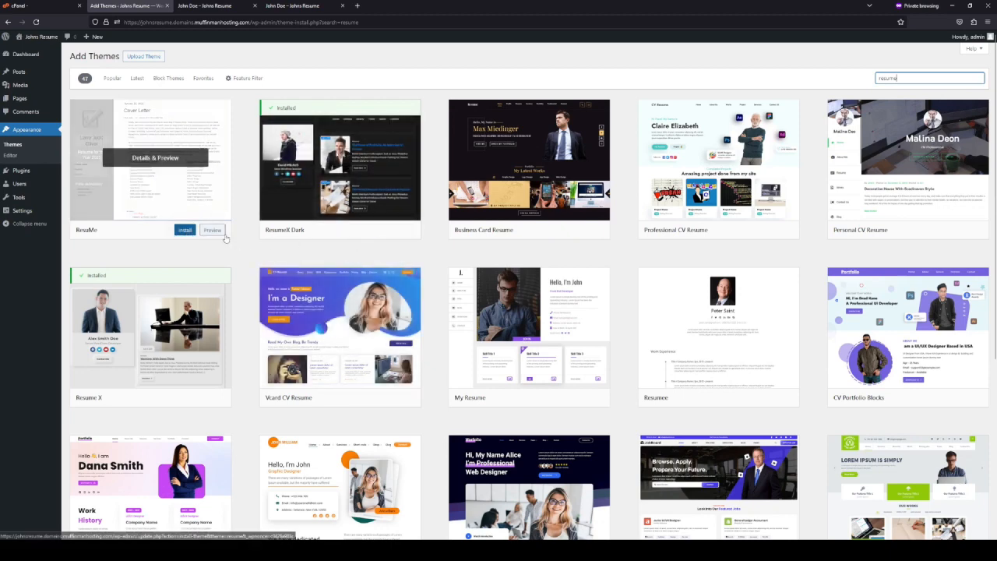
click(352, 233)
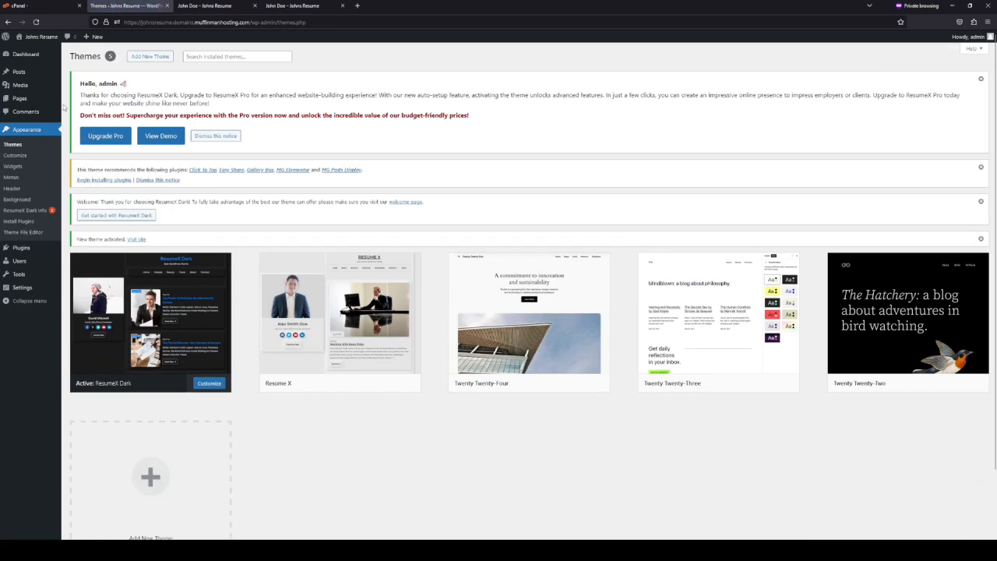
Open the main page for editing from the pages list and close the duplicate live page tab
click(20, 99)
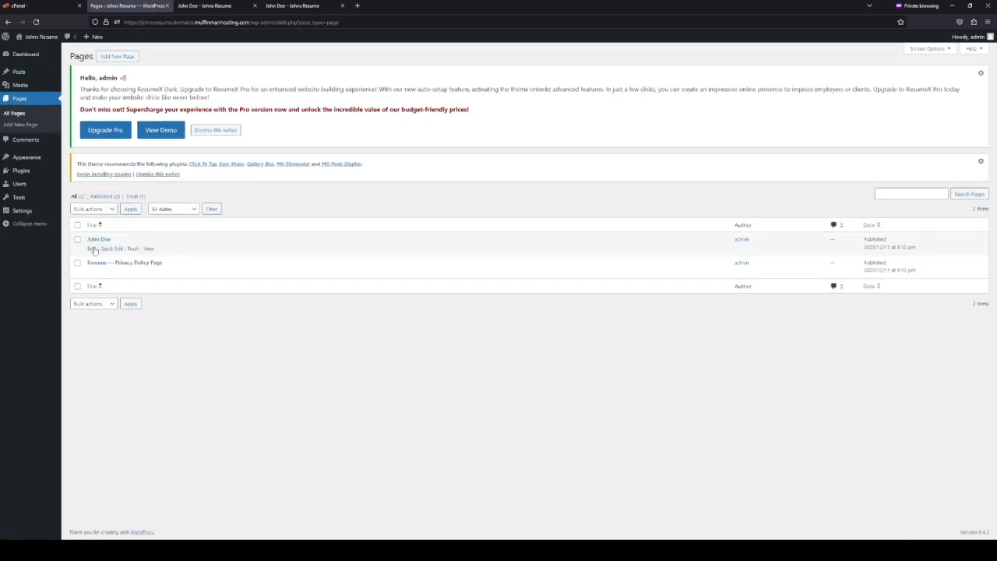
click(93, 249)
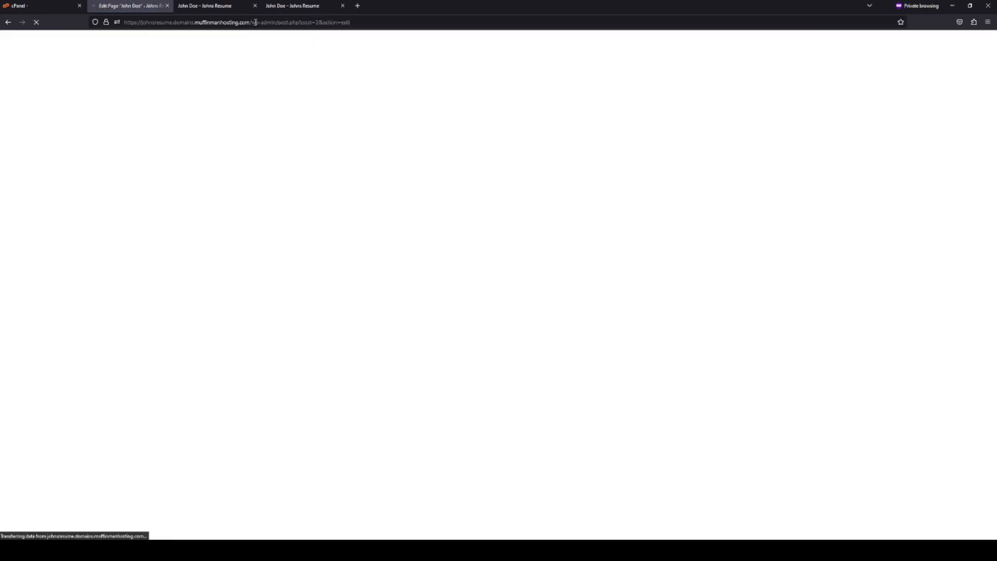
click(255, 6)
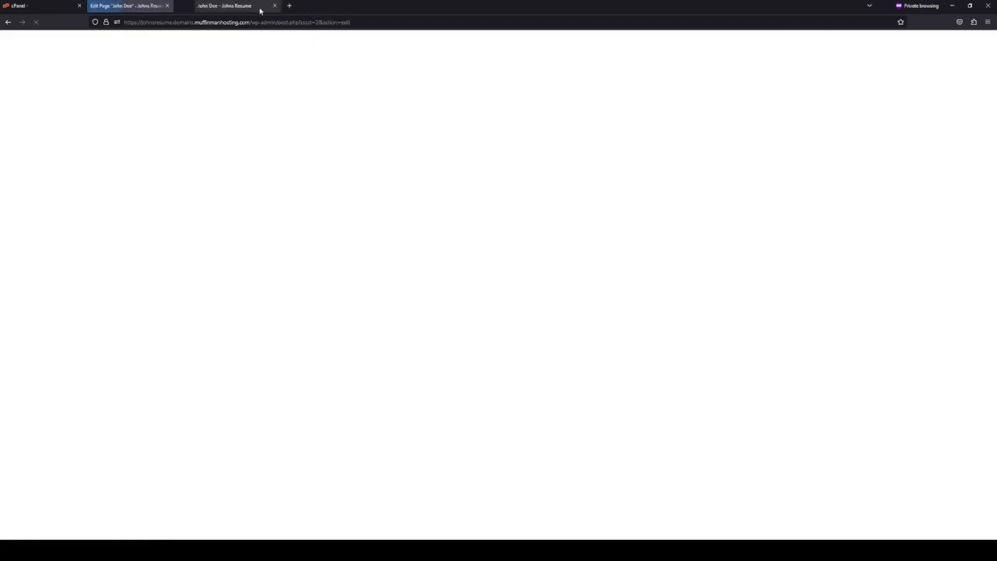
scroll(415, 332, down, 4)
scroll(415, 332, up, 5)
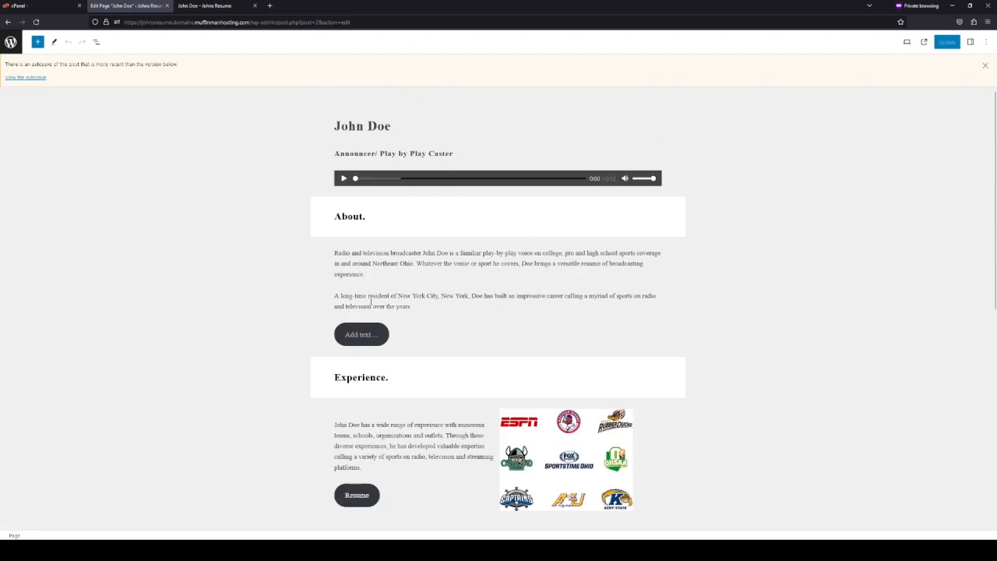
Dismiss the autosave notice and examine the background color options of the "About." heading
drag(331, 215, 361, 225)
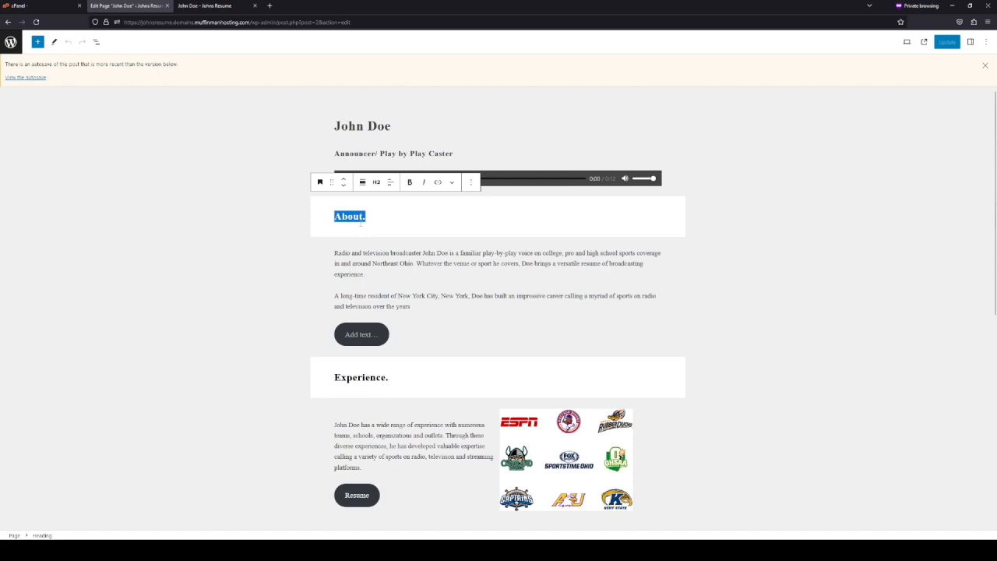
click(984, 65)
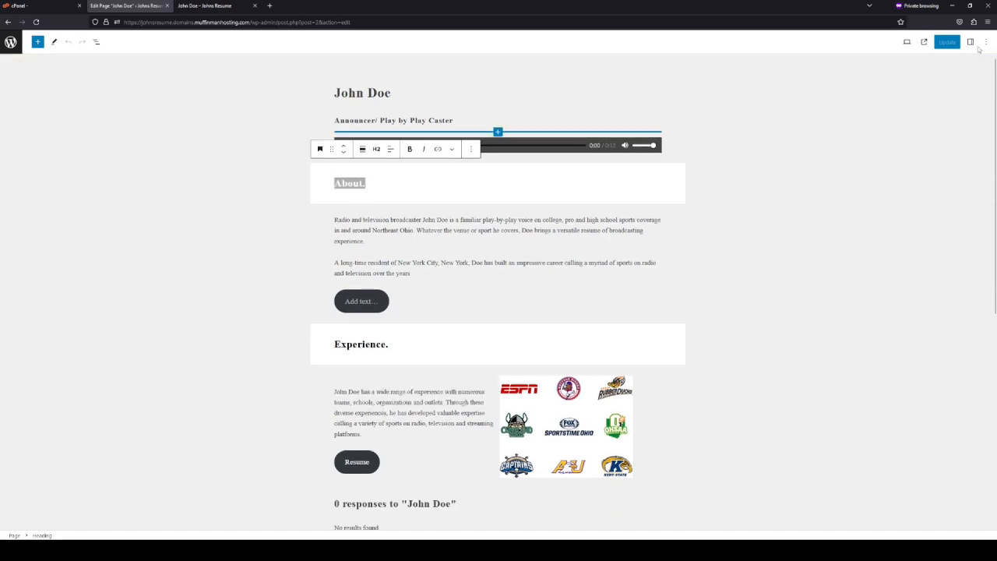
click(969, 41)
click(913, 170)
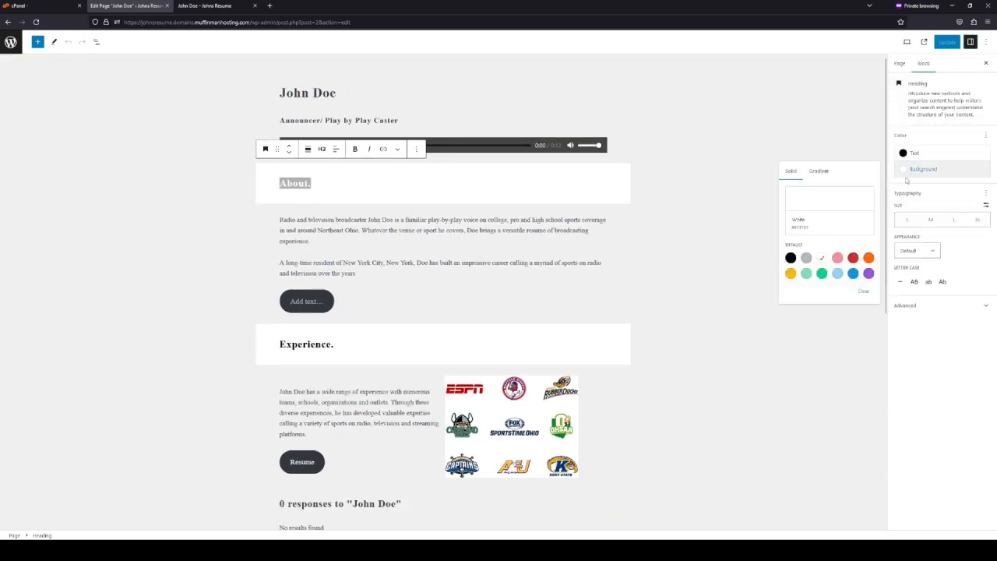
key(Escape)
click(354, 216)
Reload the live main page to check its appearance in the new theme and return to the page editor
click(205, 6)
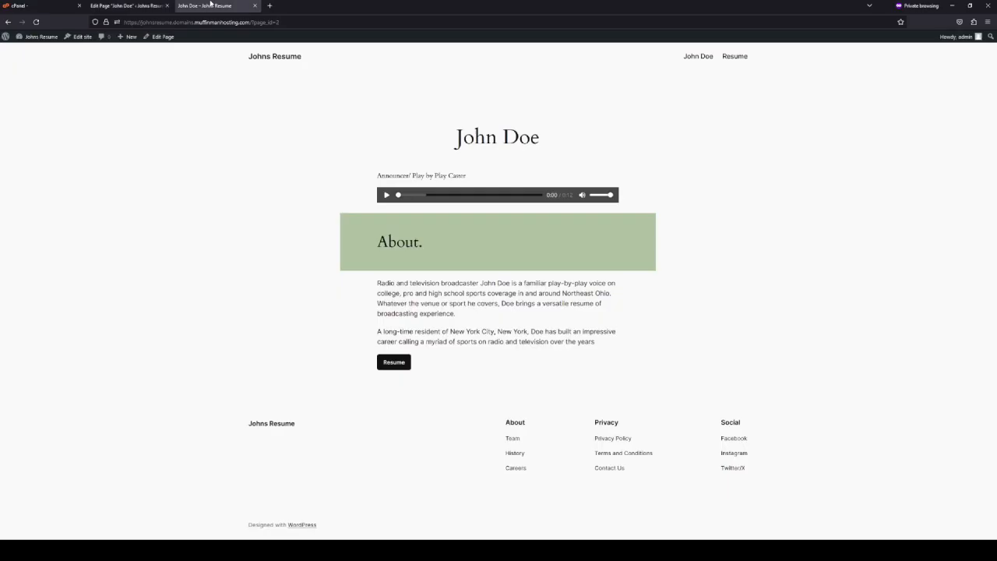
click(36, 22)
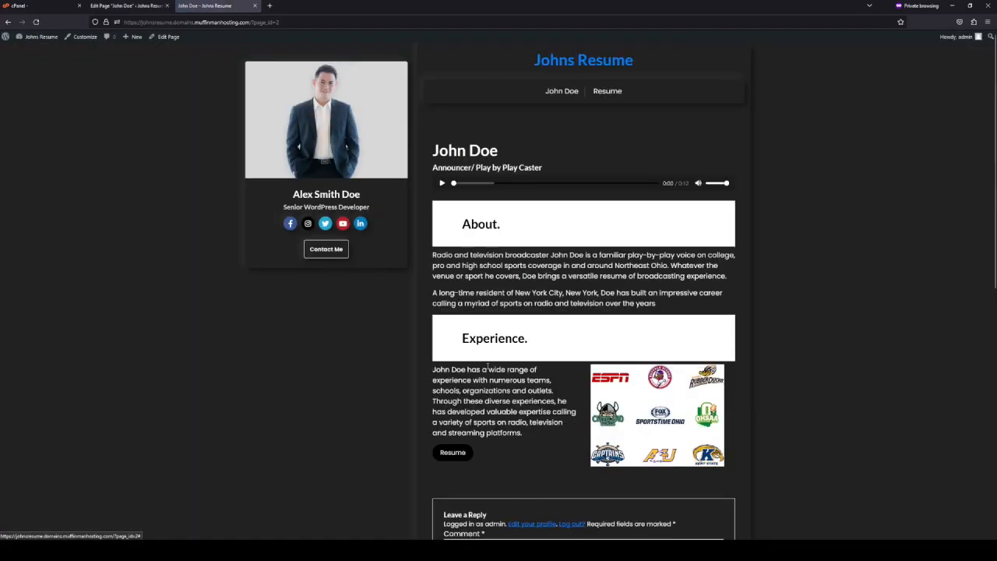
click(133, 6)
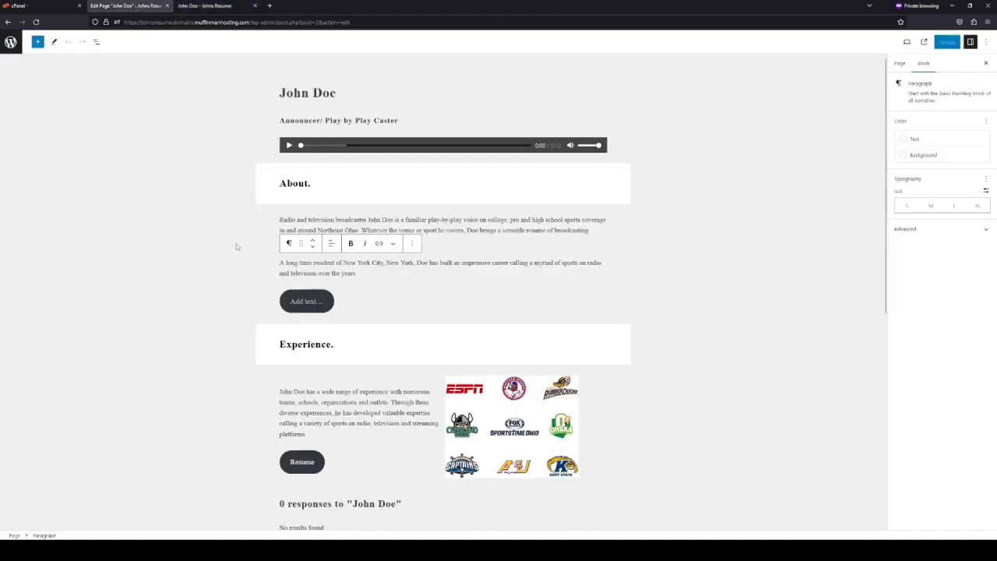
Create a new page titled with the resume owner's possessive first name, without an apostrophe, followed by "Favorite Moments"
click(10, 42)
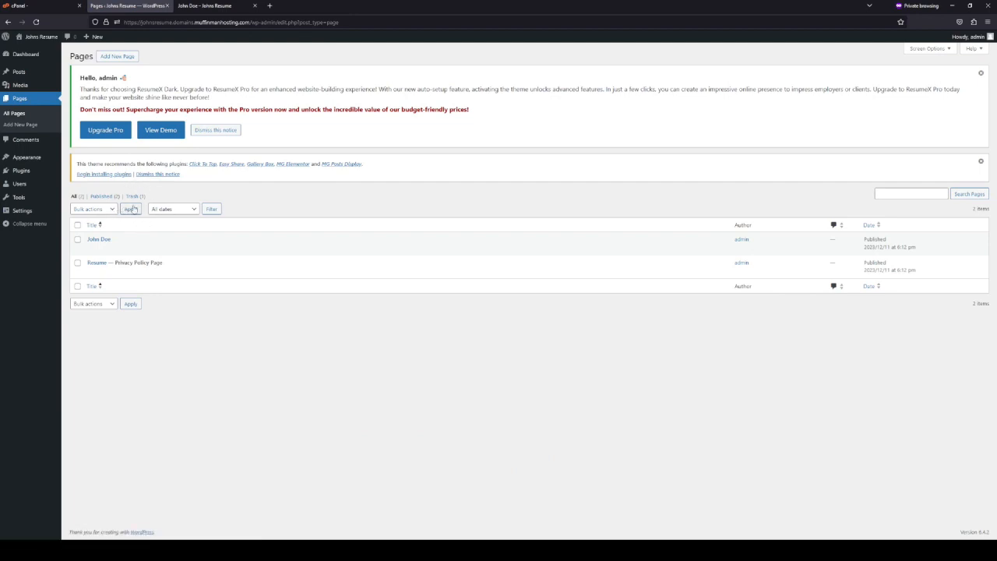
click(116, 56)
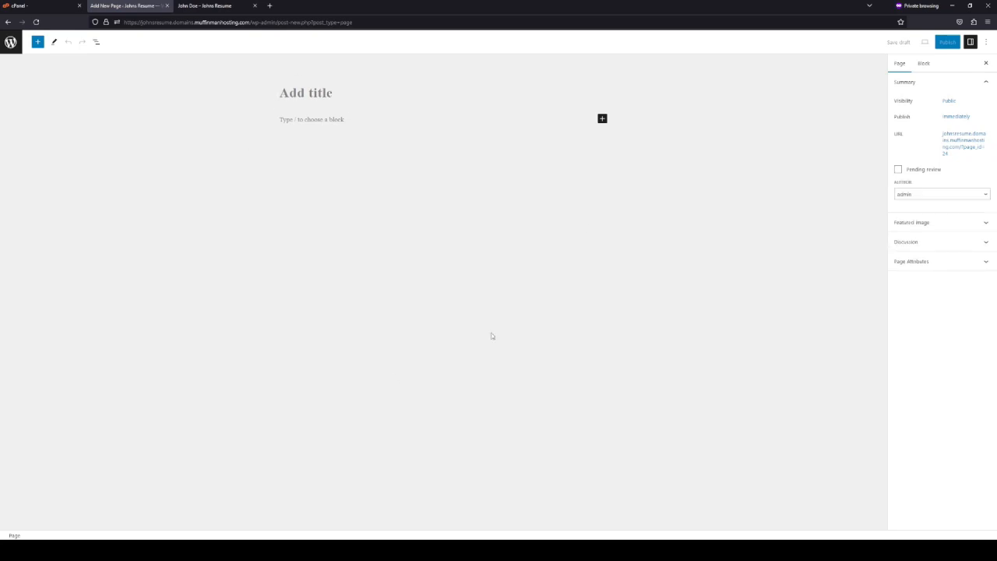
text(Johns Faovite Moments)
key(Return)
key(Up)
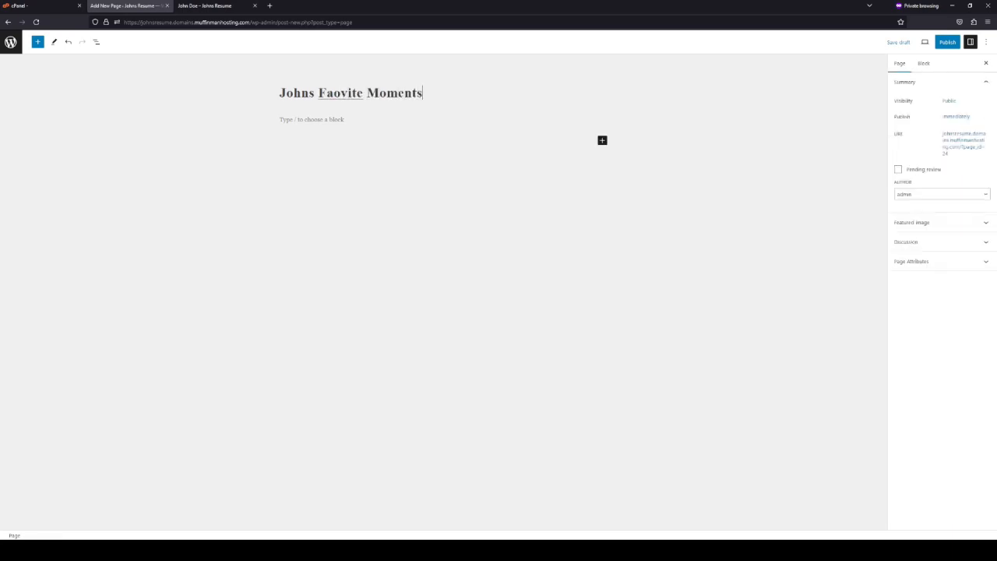
click(340, 93)
text(r)
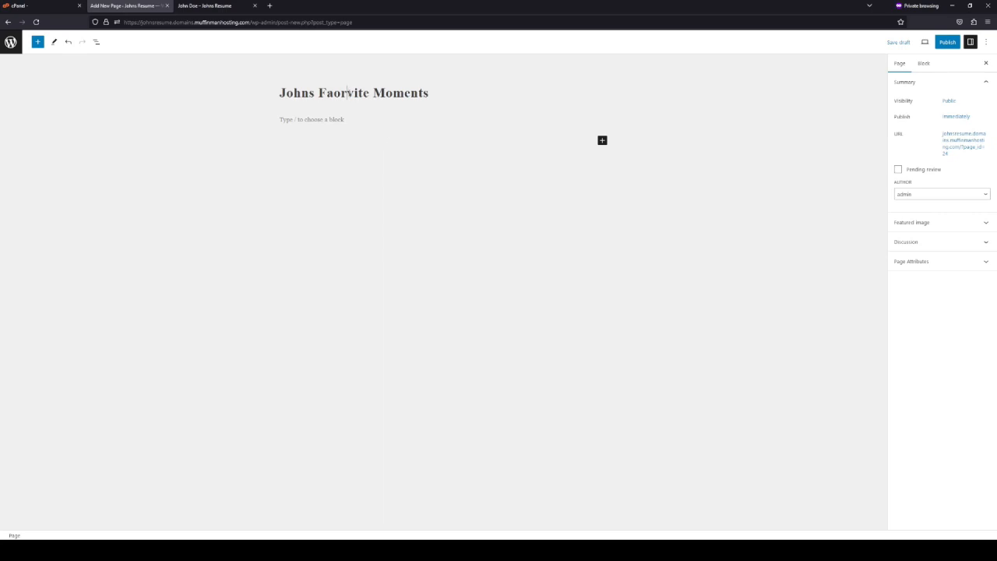
key(Delete)
key(Left)
key(Left)
text(v)
Publish the "Favorite Moments" page and reload the live main page to check its navigation links
click(947, 42)
click(917, 42)
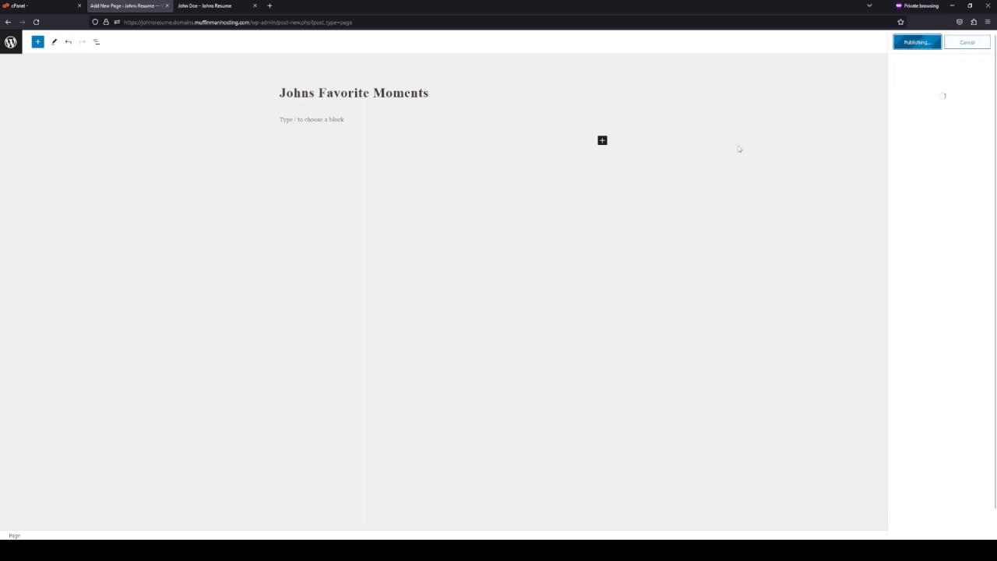
key(ctrl+Tab)
click(35, 22)
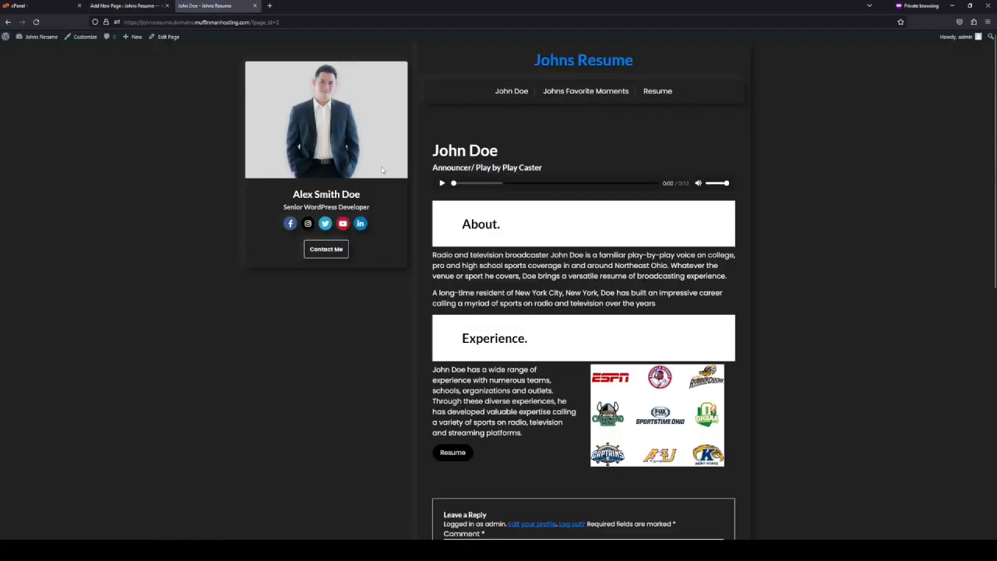